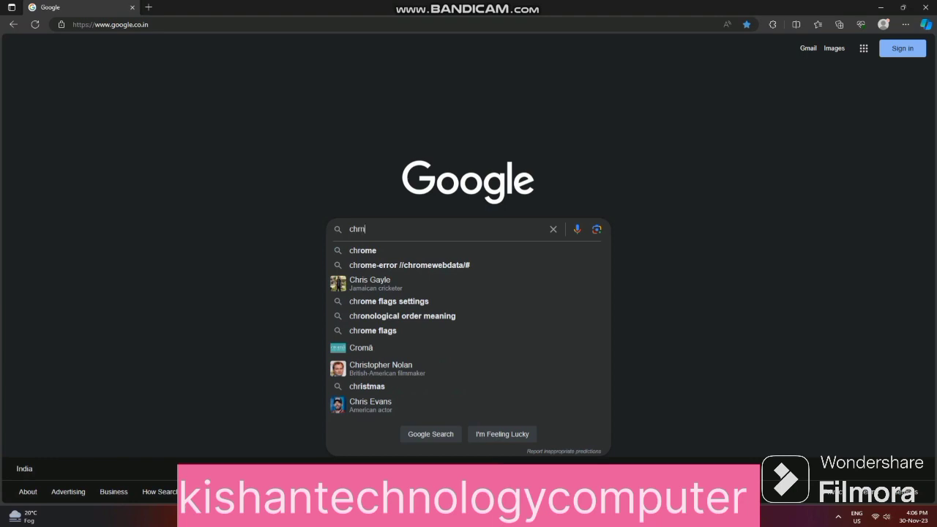
Search Google for "chiranjeevi yojana" and open the chiranjeevi.rajasthan.gov.in home page from the results
{"action": "key", "text": "Down"}
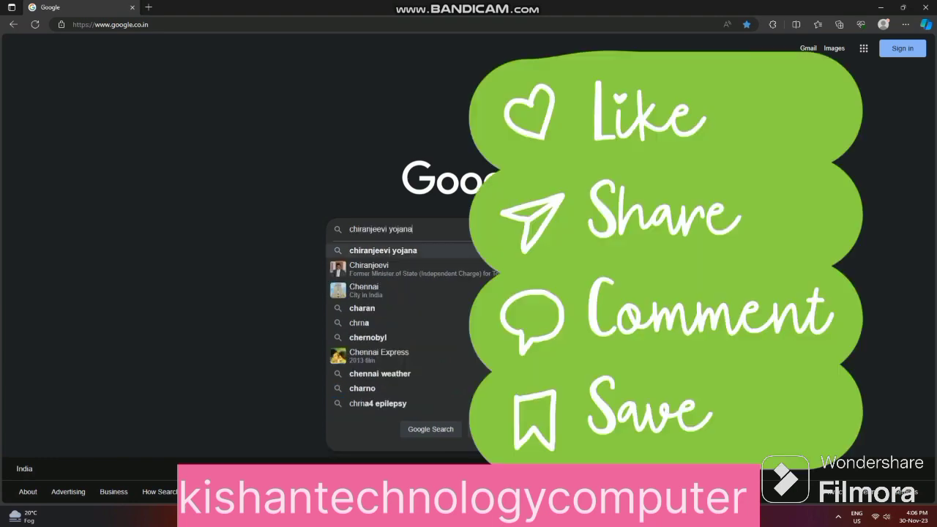
{"action": "key", "text": "Return"}
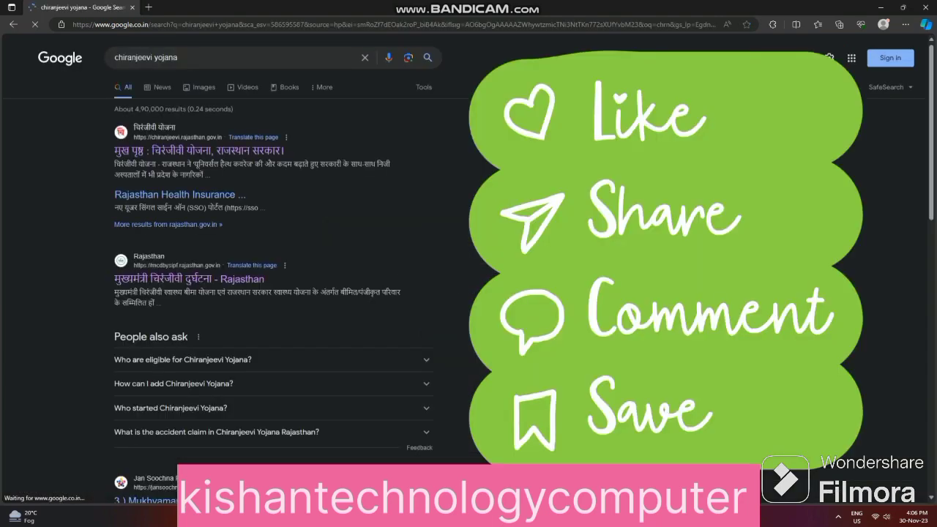
{"action": "left_click", "coordinate": [197, 151]}
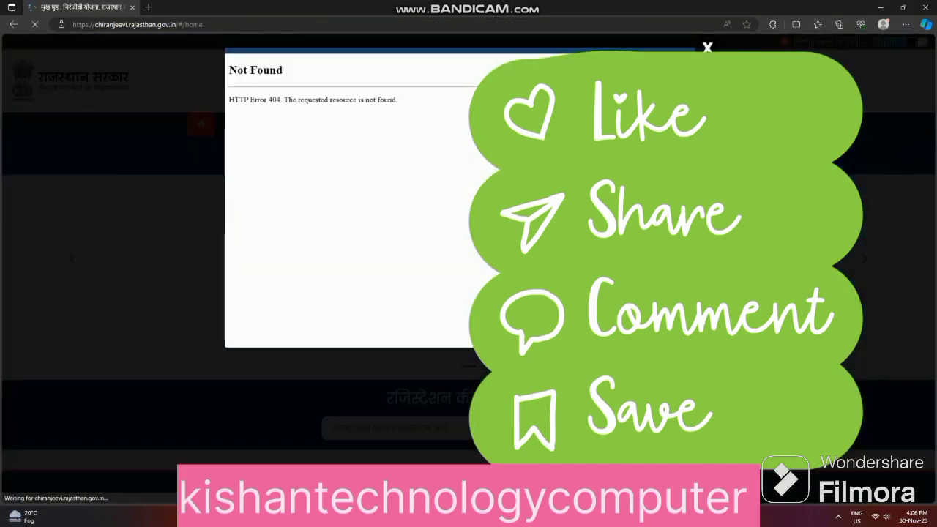
Dismiss the popup on the Chiranjeevi Yojana home page and look through its content down to the footer
{"action": "left_click", "coordinate": [707, 47]}
{"action": "scroll", "coordinate": [397, 242], "scroll_direction": "down", "scroll_amount": 4}
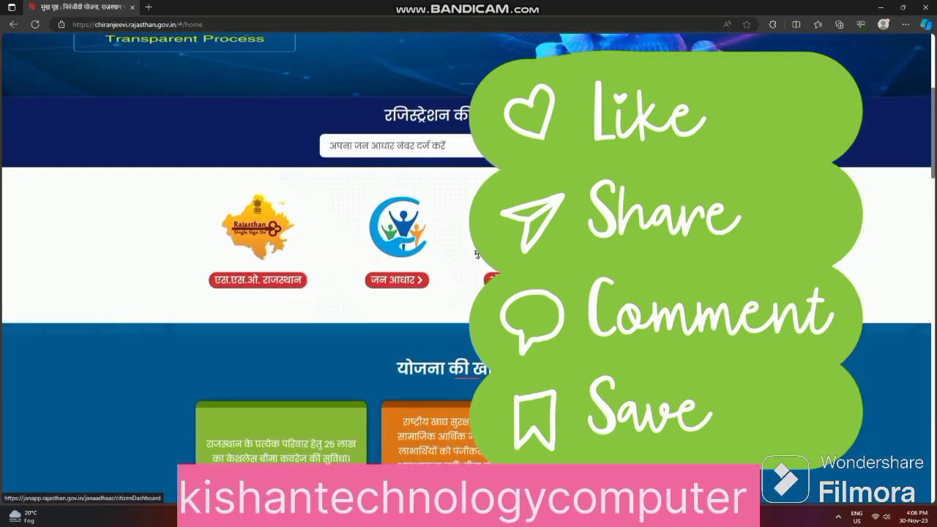
{"action": "scroll", "coordinate": [397, 242], "scroll_direction": "down", "scroll_amount": 7}
{"action": "scroll", "coordinate": [396, 241], "scroll_direction": "down", "scroll_amount": 10}
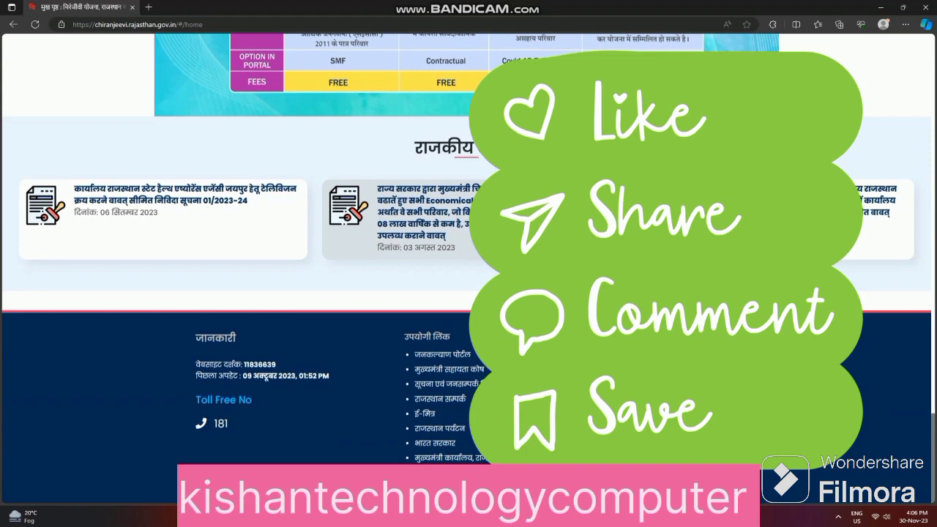
Return to the search results and open the Mukhyamantri Chiranjeevi accident insurance site, mcdbysipf.rajasthan.gov.in
{"action": "key", "text": "alt+Tab"}
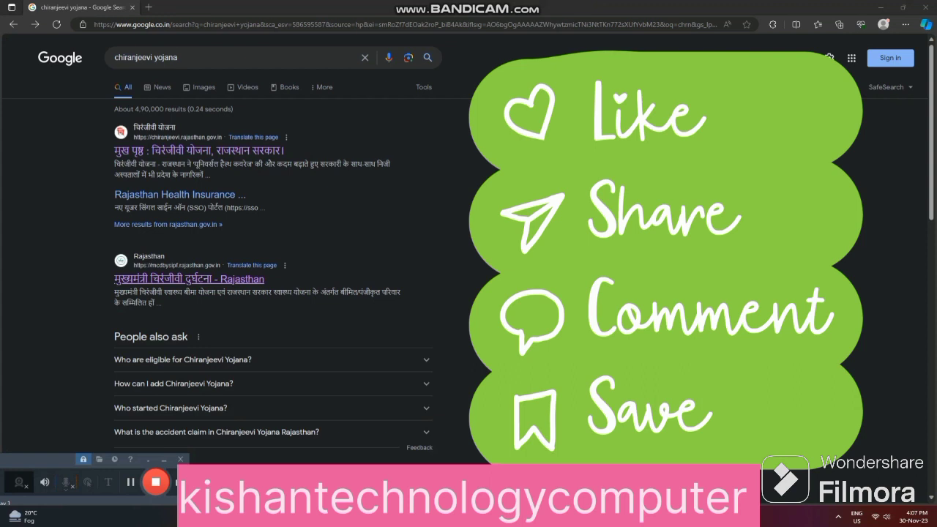
{"action": "left_click_drag", "start_coordinate": [60, 395], "coordinate": [84, 393]}
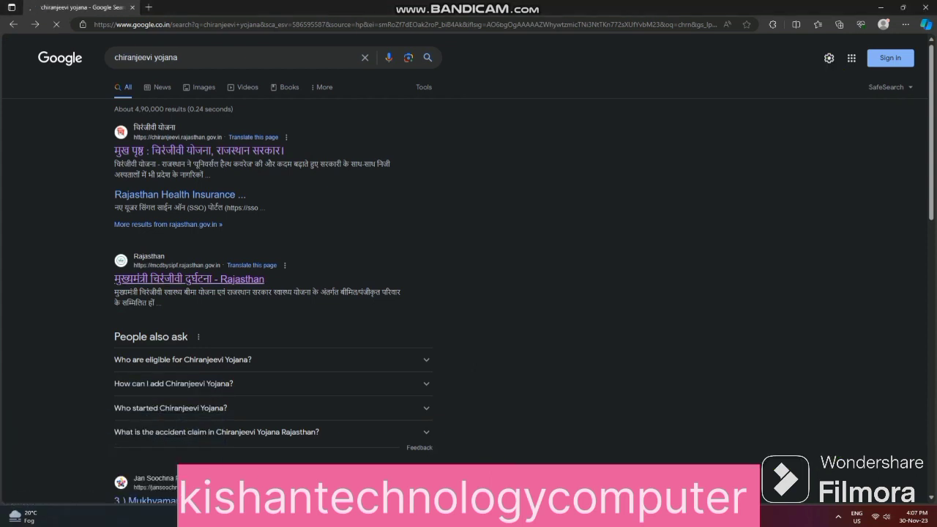
{"action": "left_click", "coordinate": [168, 279]}
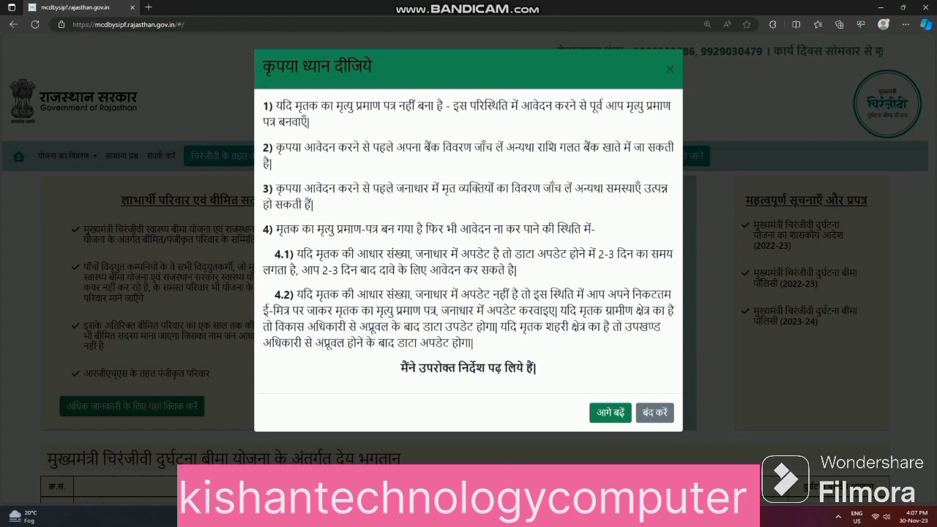
Read application instructions 1 to 4.2 in the notice, covering the death certificate, bank details and Jan Aadhaar updates
{"action": "left_click_drag", "start_coordinate": [277, 106], "coordinate": [653, 105]}
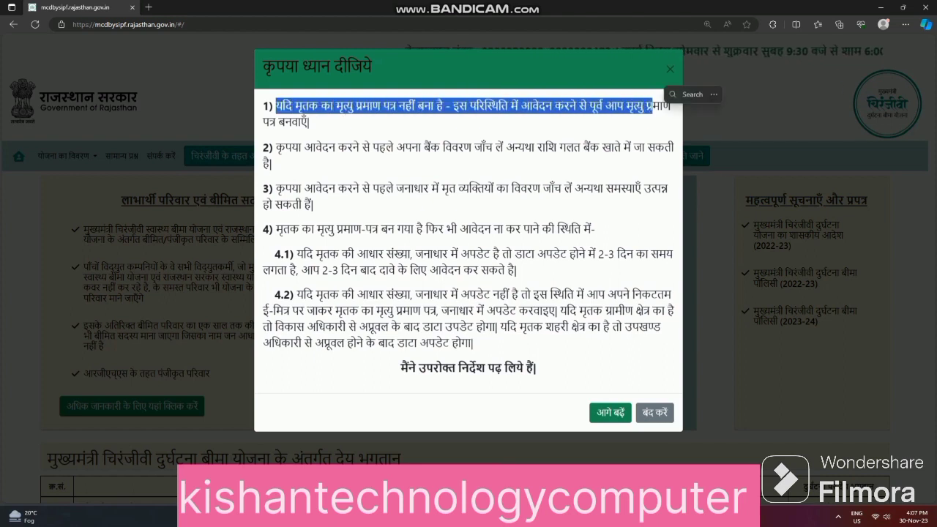
{"action": "left_click_drag", "start_coordinate": [276, 147], "coordinate": [665, 148]}
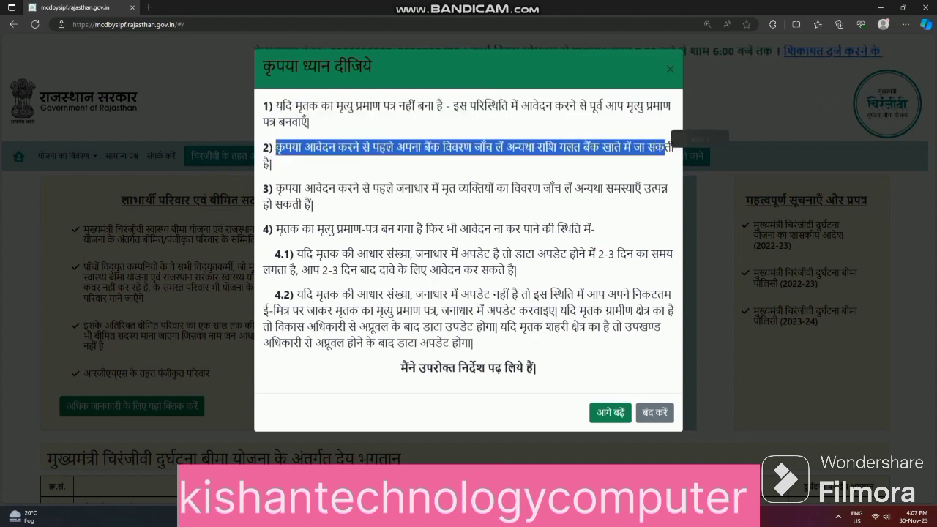
{"action": "left_click_drag", "start_coordinate": [276, 188], "coordinate": [313, 206]}
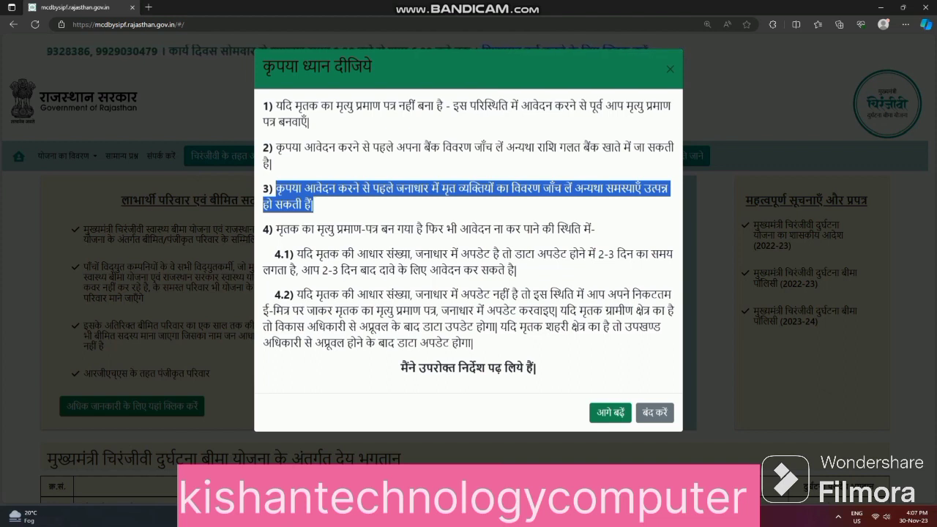
{"action": "left_click_drag", "start_coordinate": [276, 229], "coordinate": [581, 229]}
{"action": "left_click_drag", "start_coordinate": [297, 254], "coordinate": [668, 254]}
{"action": "left_click_drag", "start_coordinate": [301, 270], "coordinate": [509, 294]}
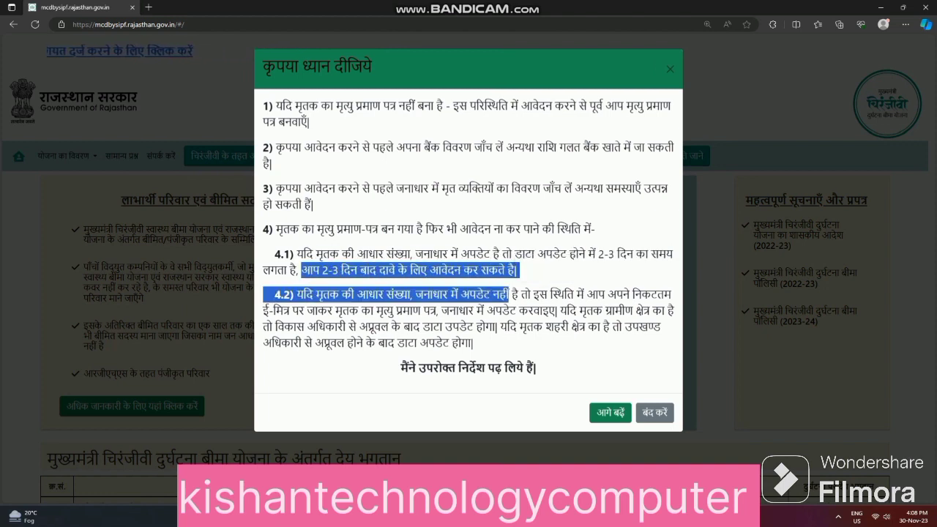
{"action": "left_click", "coordinate": [505, 294]}
{"action": "left_click_drag", "start_coordinate": [414, 295], "coordinate": [652, 294]}
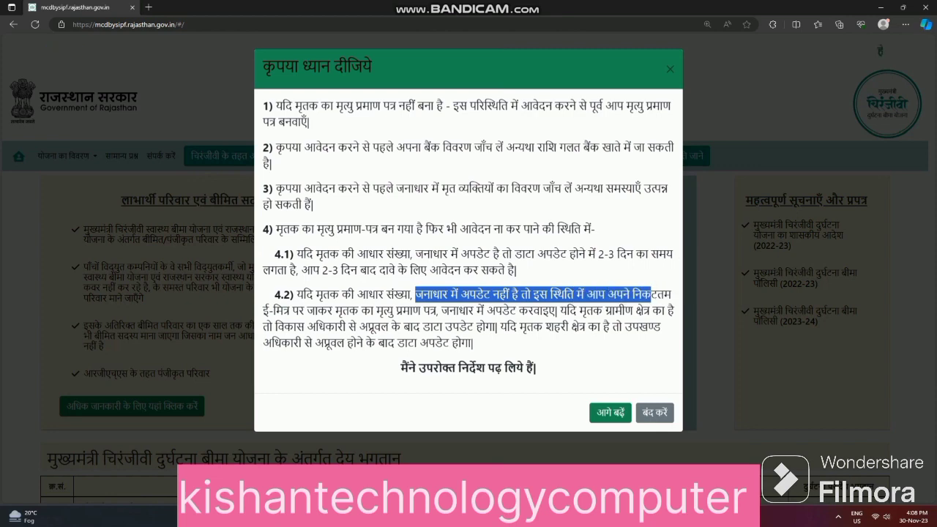
{"action": "left_click_drag", "start_coordinate": [274, 310], "coordinate": [388, 343]}
Proceed past the instructions to the claim form and search for the family by entering its Jan Aadhaar number
{"action": "left_click", "coordinate": [611, 413]}
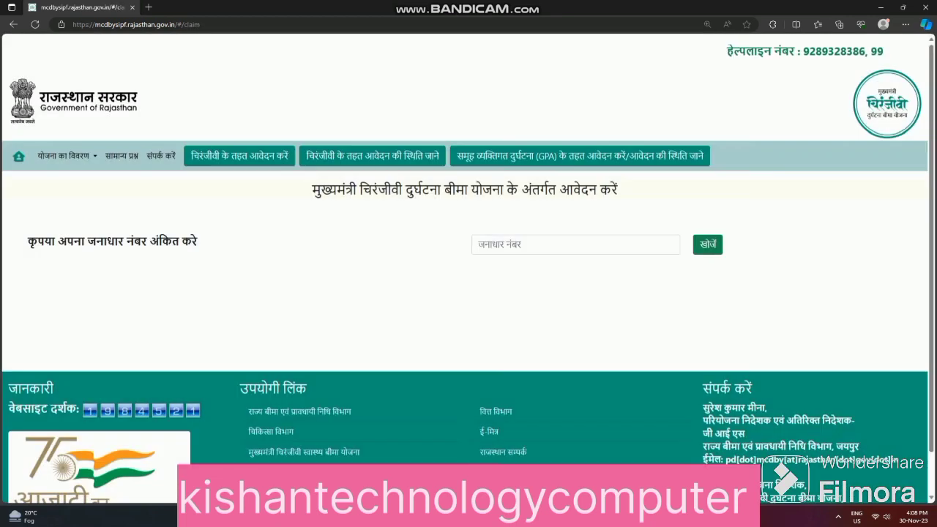
{"action": "left_click", "coordinate": [575, 244]}
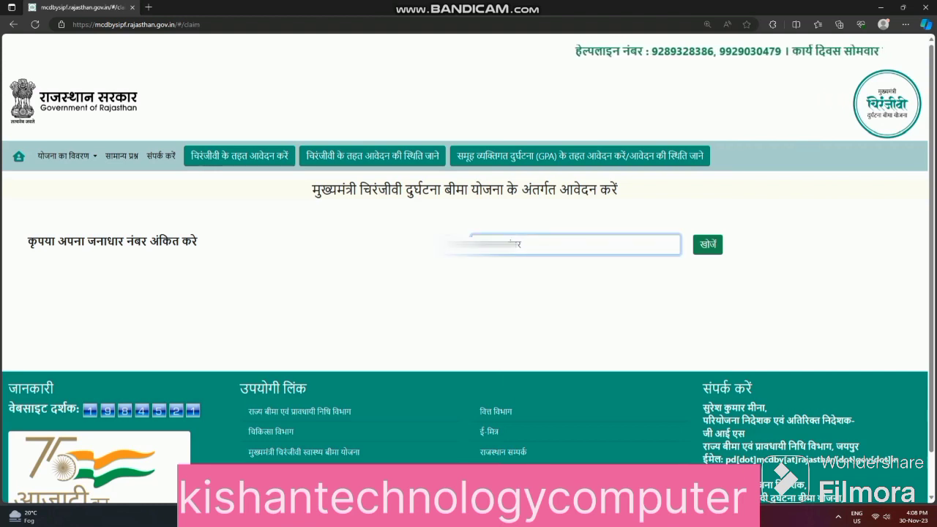
{"action": "type", "text": "**"}
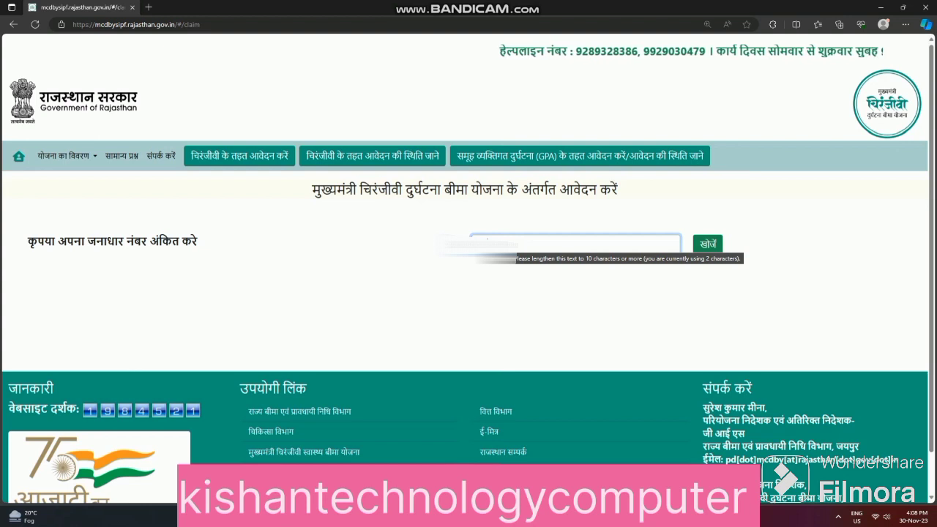
{"action": "type", "text": "*"}
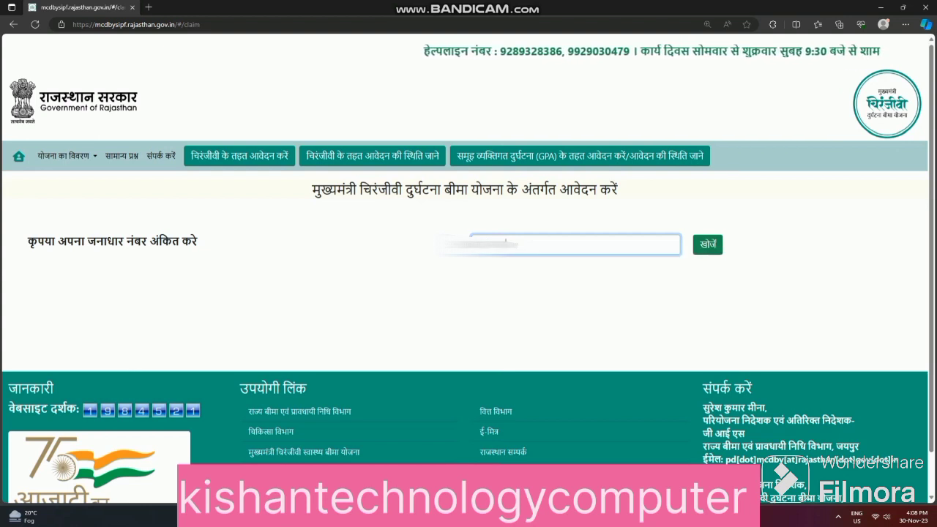
{"action": "type", "text": "40"}
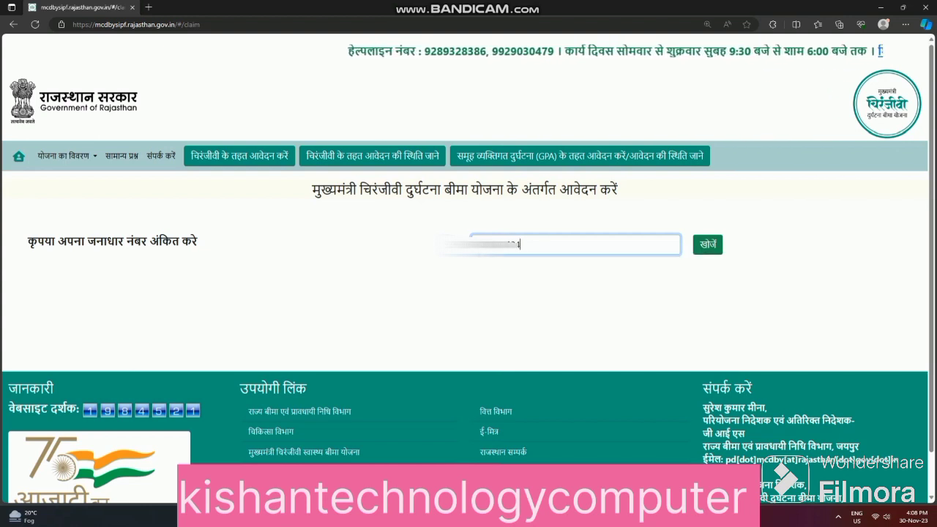
{"action": "left_click", "coordinate": [708, 245]}
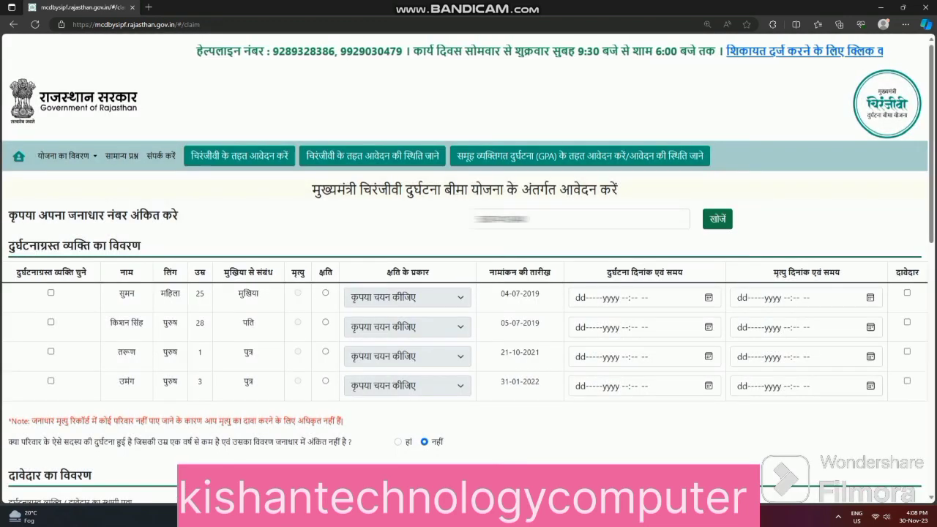
Select the family member listed as husband (पति) as the accident victim
{"action": "left_click_drag", "start_coordinate": [16, 271], "coordinate": [86, 272]}
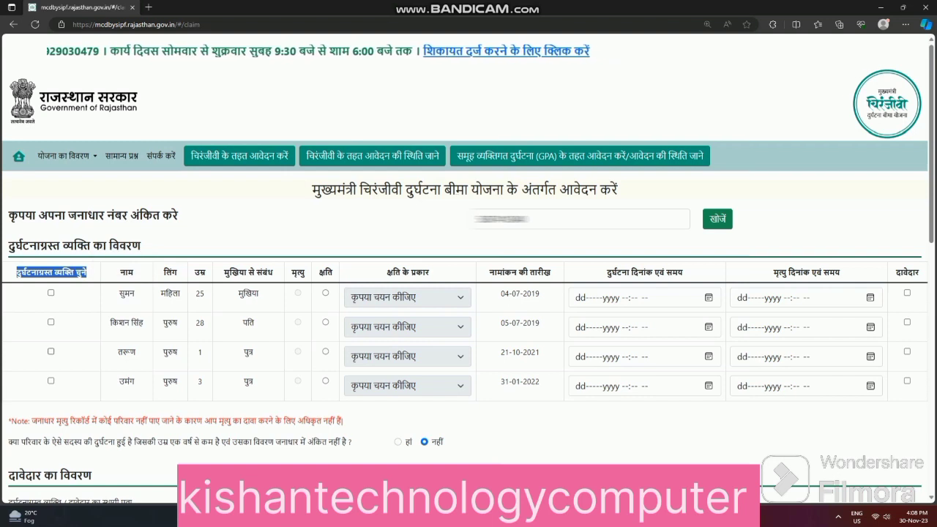
{"action": "left_click", "coordinate": [50, 323]}
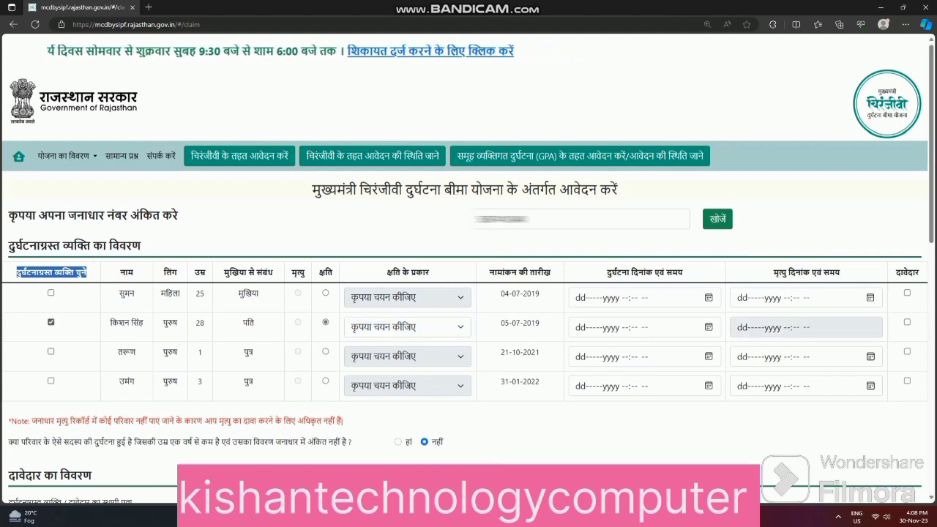
{"action": "left_click", "coordinate": [76, 326]}
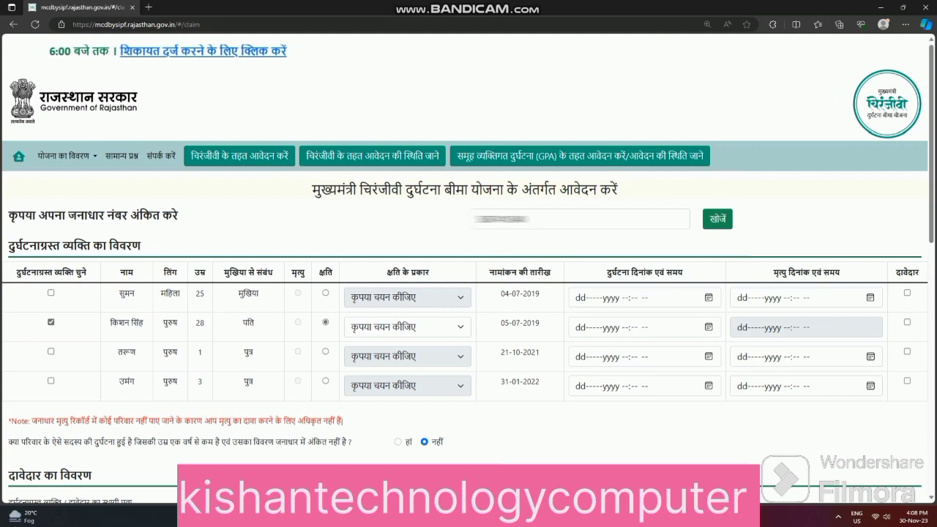
Set the selected member's injury type to "एक हाथ एवं एक पैर" (one hand and one foot)
{"action": "left_click", "coordinate": [408, 327]}
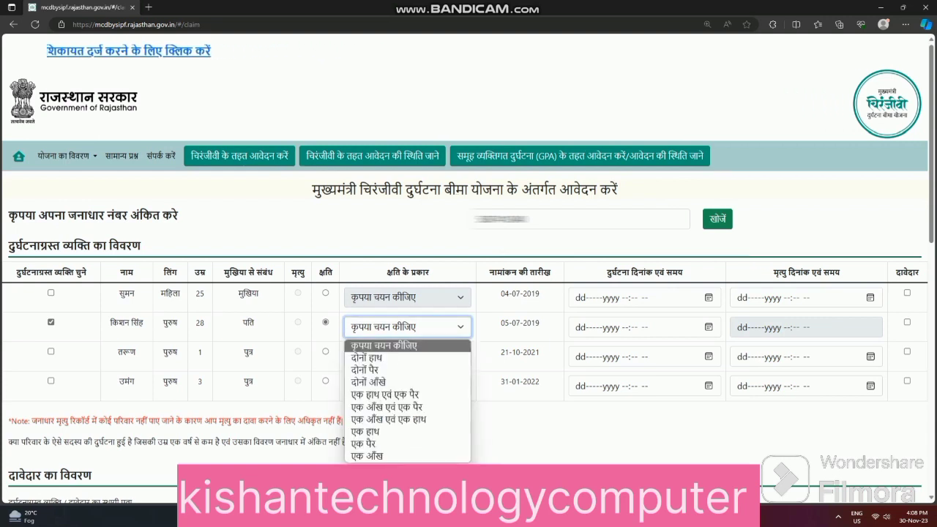
{"action": "key", "text": "Down"}
{"action": "key", "text": "Down"}
{"action": "key", "text": "Down"}
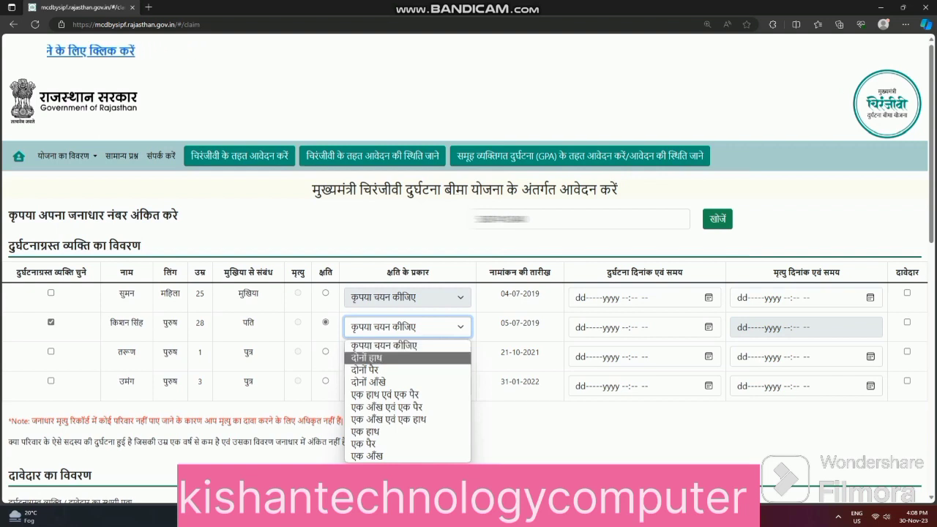
{"action": "key", "text": "Down"}
{"action": "key", "text": "Down"}
{"action": "key", "text": "Down"}
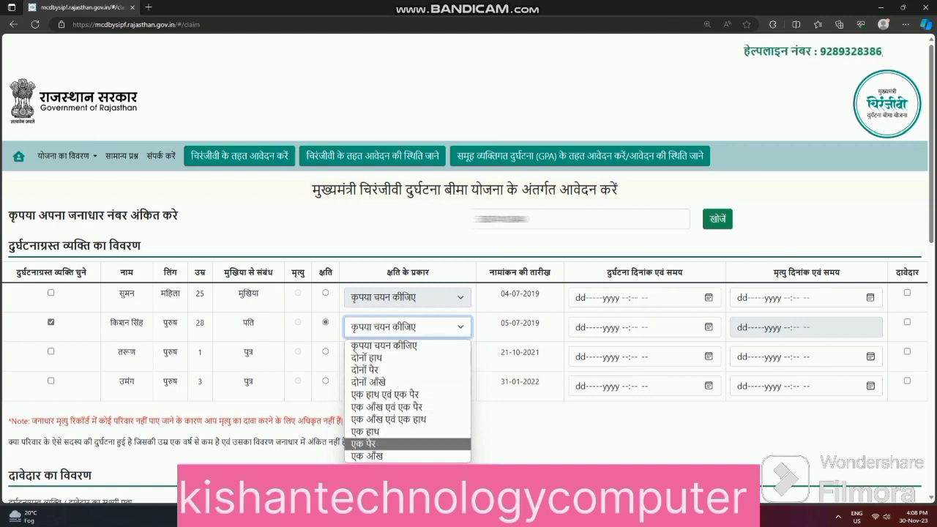
{"action": "key", "text": "Up"}
{"action": "key", "text": "Up"}
{"action": "key", "text": "Up"}
{"action": "key", "text": "Up"}
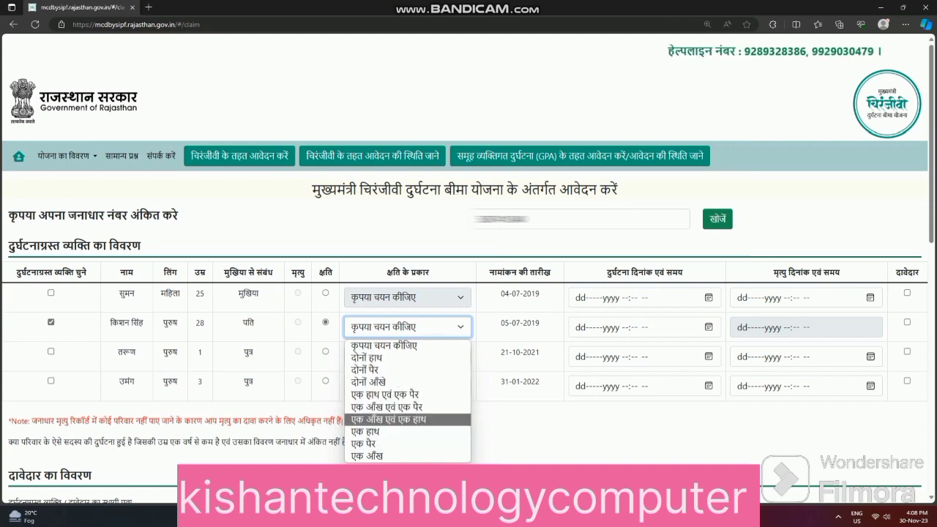
{"action": "key", "text": "Return"}
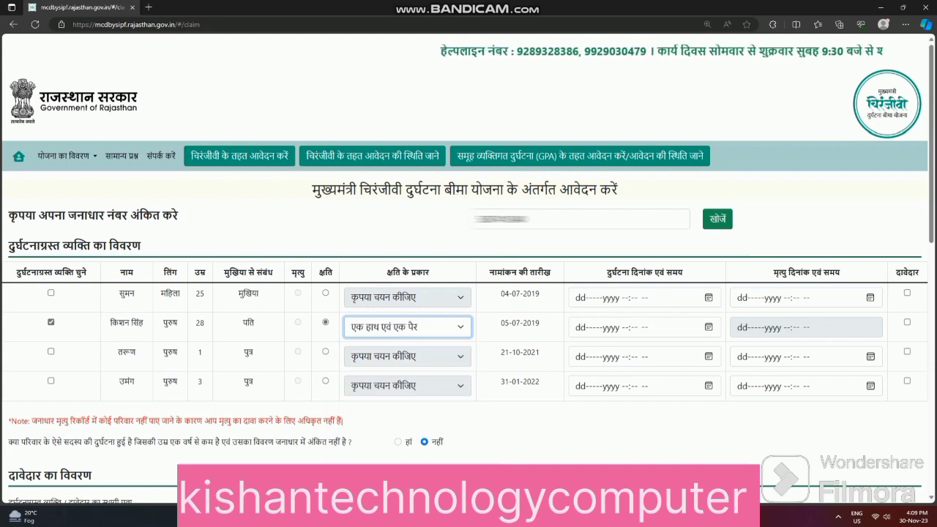
Set the selected member's accident date and time to 22-Nov-2023 07:11 PM
{"action": "left_click_drag", "start_coordinate": [683, 272], "coordinate": [606, 272]}
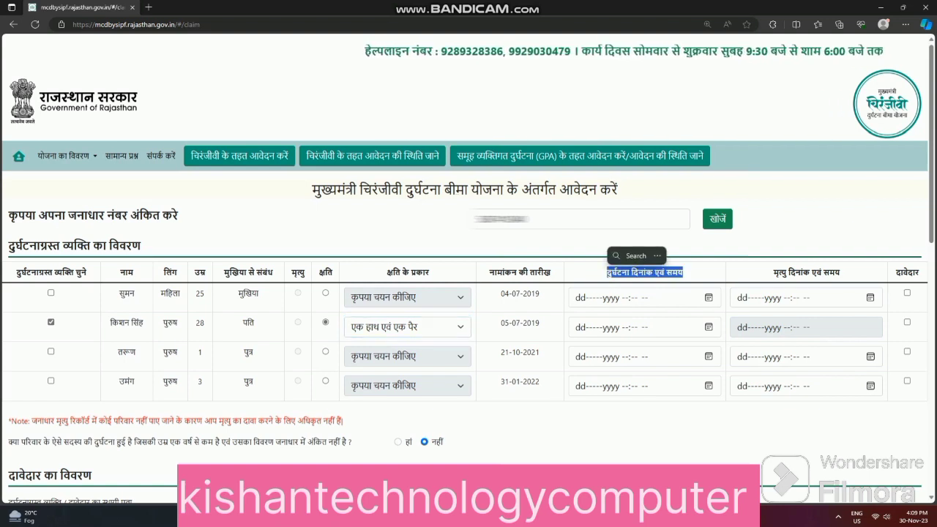
{"action": "left_click", "coordinate": [675, 327]}
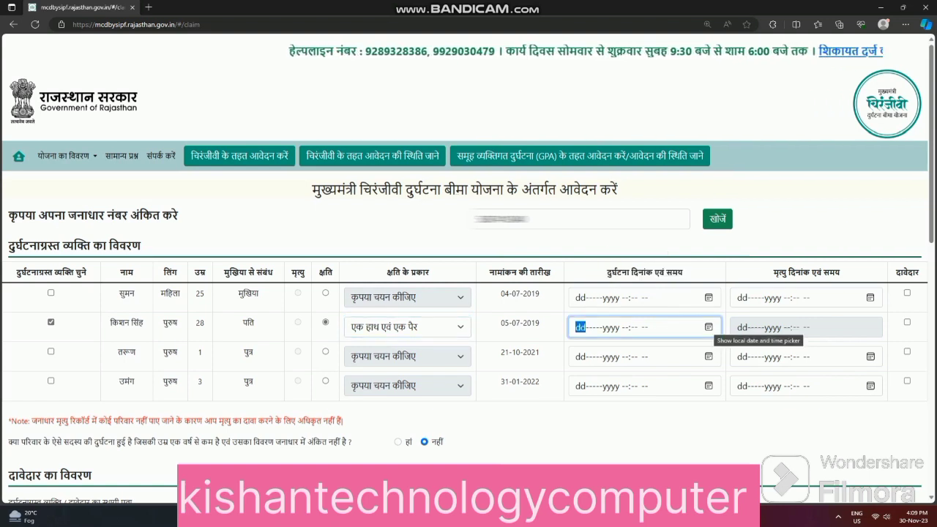
{"action": "left_click", "coordinate": [709, 328]}
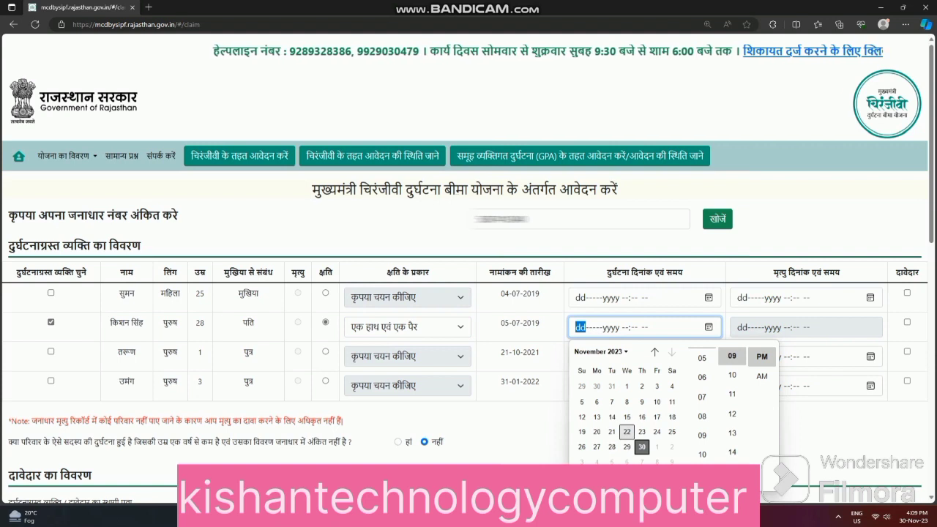
{"action": "left_click", "coordinate": [627, 432]}
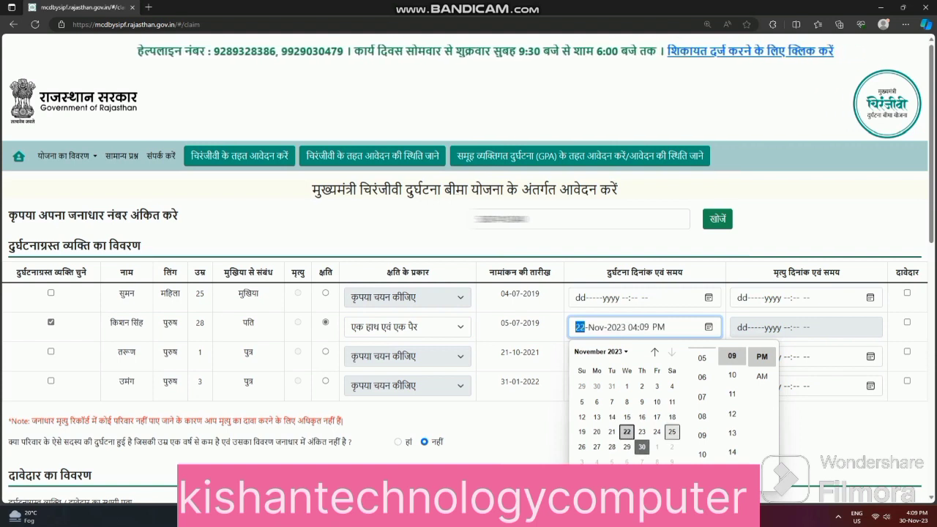
{"action": "left_click", "coordinate": [702, 397]}
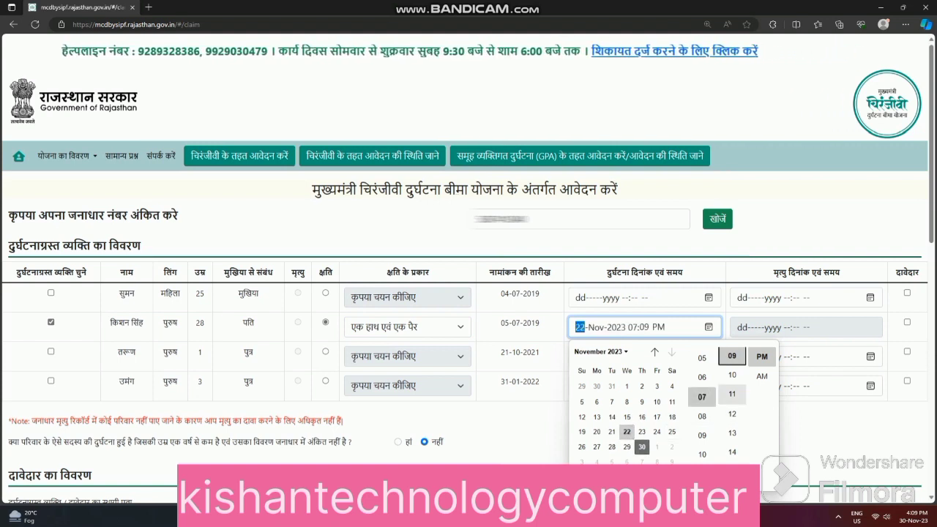
{"action": "left_click", "coordinate": [732, 394]}
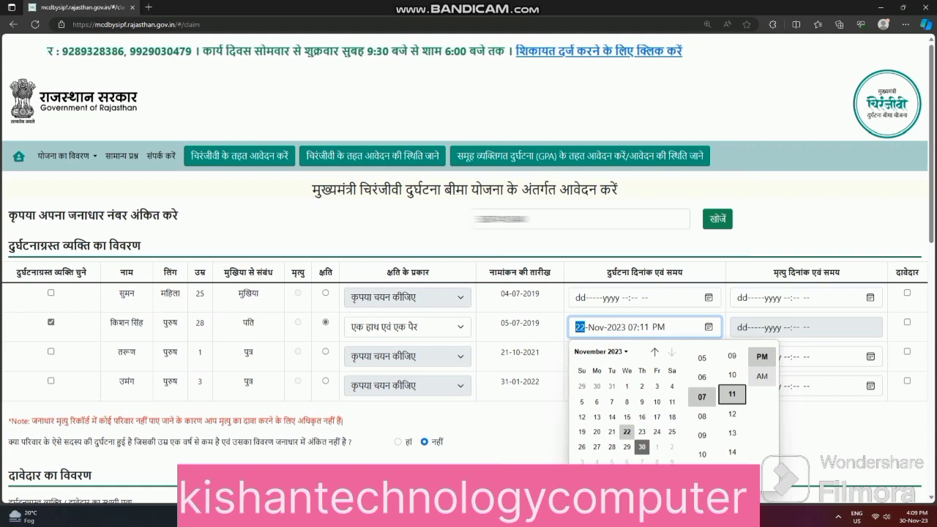
{"action": "left_click", "coordinate": [762, 357]}
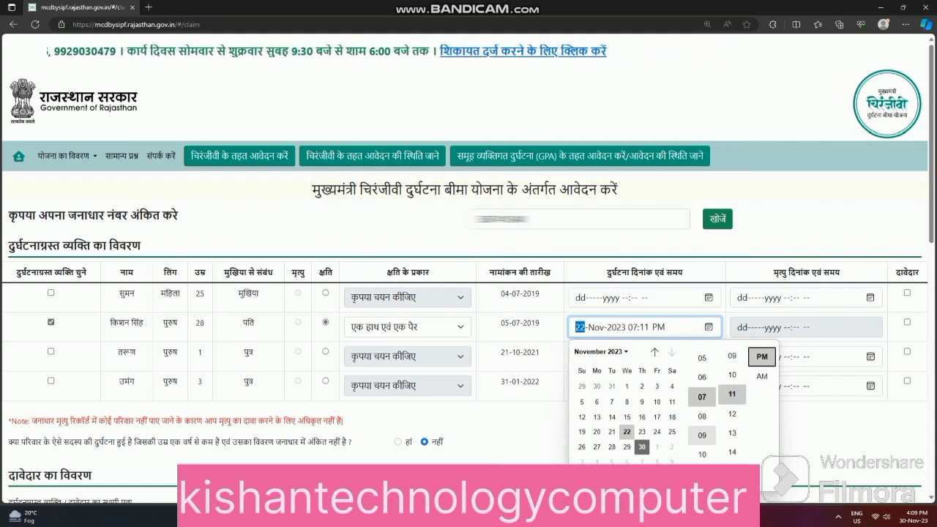
{"action": "left_click", "coordinate": [512, 432]}
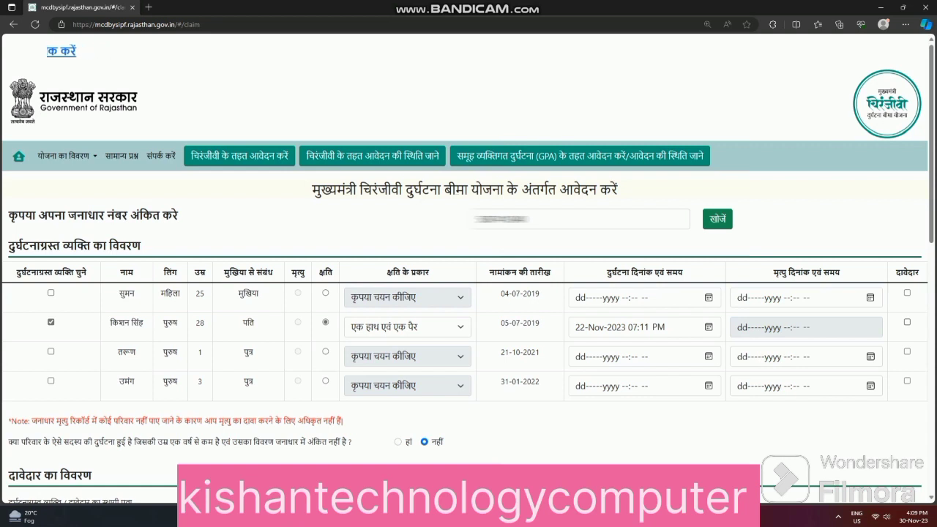
Mark the injured husband as the claimant and verify the registered mobile number with the one-time password
{"action": "left_click", "coordinate": [907, 322]}
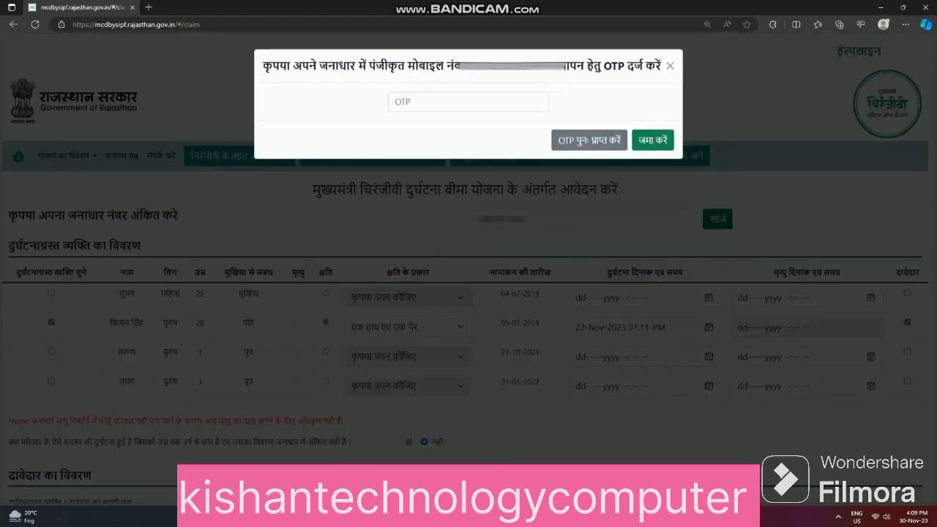
{"action": "left_click_drag", "start_coordinate": [294, 66], "coordinate": [566, 67]}
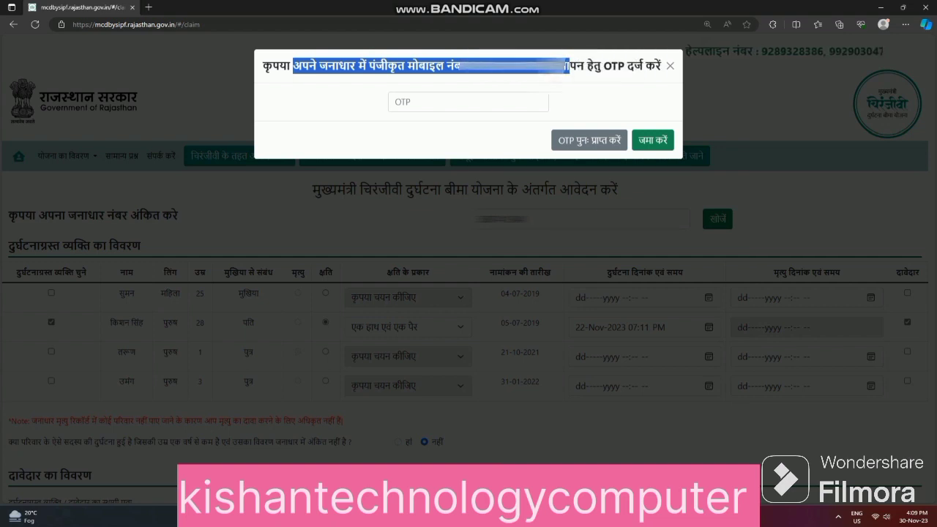
{"action": "left_click", "coordinate": [469, 102]}
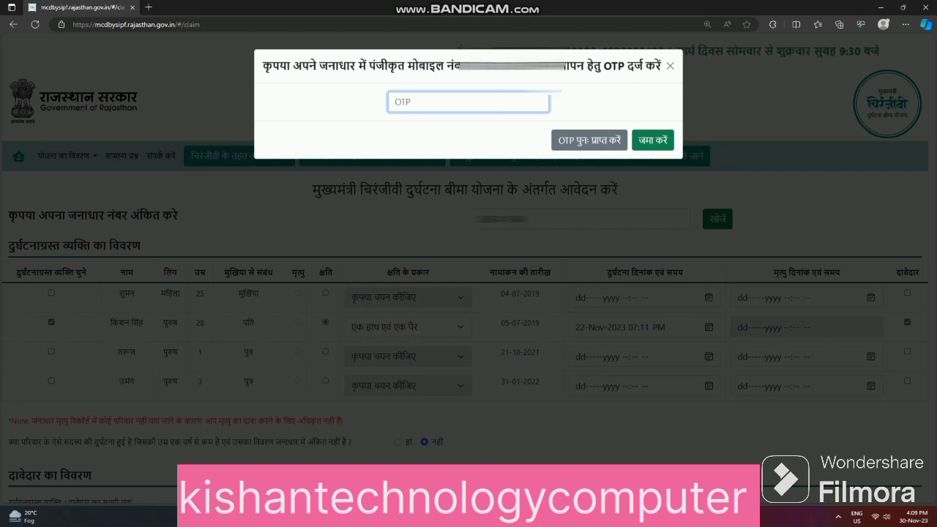
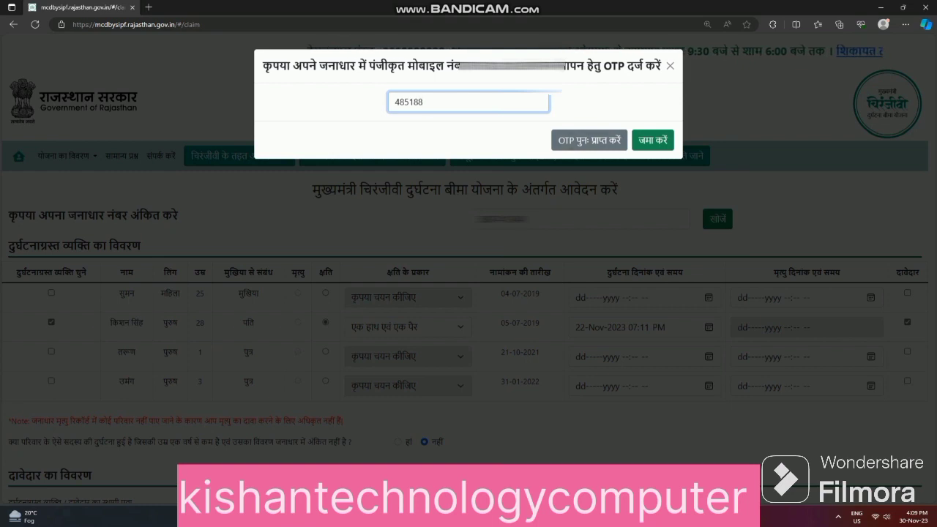
{"action": "key", "text": "Return"}
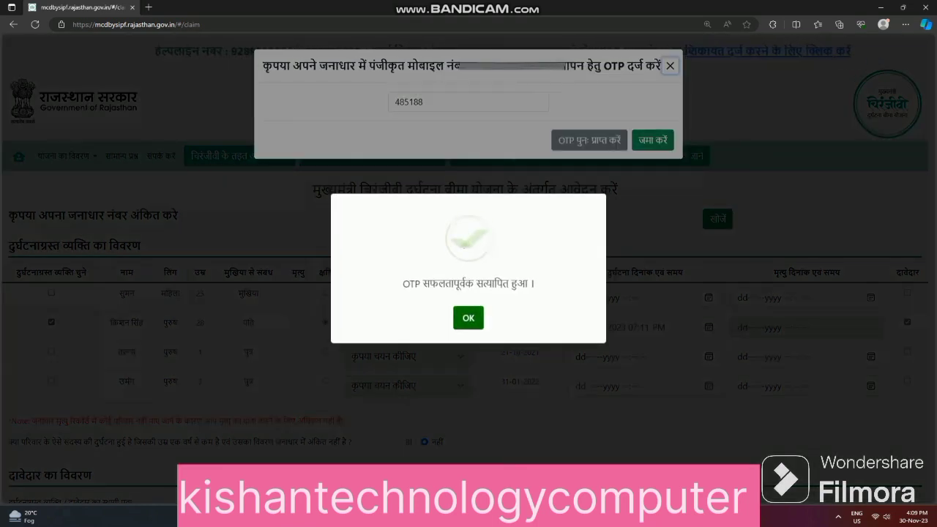
{"action": "key", "text": "Return"}
Examine the entry fields for a victim under one year not listed in Jan Aadhaar, and return the answer to नहीं
{"action": "scroll", "coordinate": [469, 293], "scroll_direction": "down", "scroll_amount": 2}
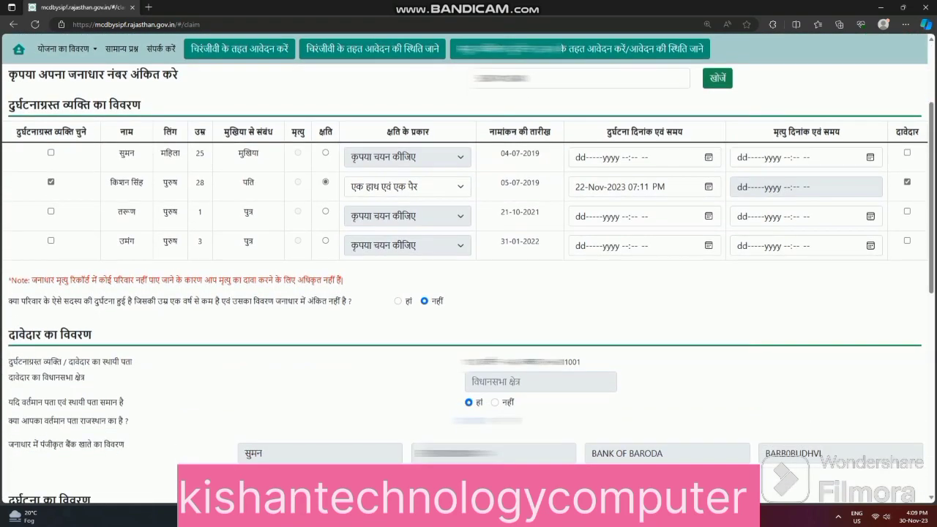
{"action": "left_click_drag", "start_coordinate": [31, 301], "coordinate": [7, 301]}
{"action": "left_click", "coordinate": [347, 301]}
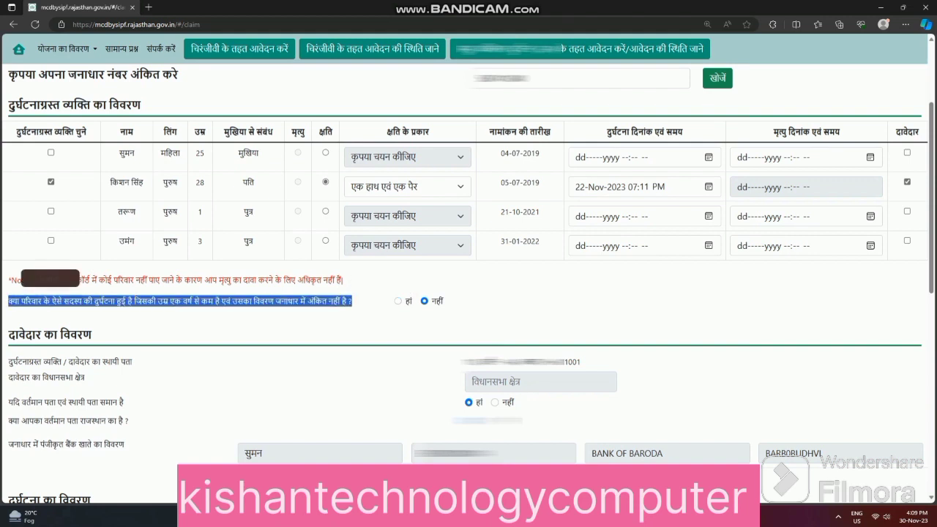
{"action": "left_click", "coordinate": [9, 301]}
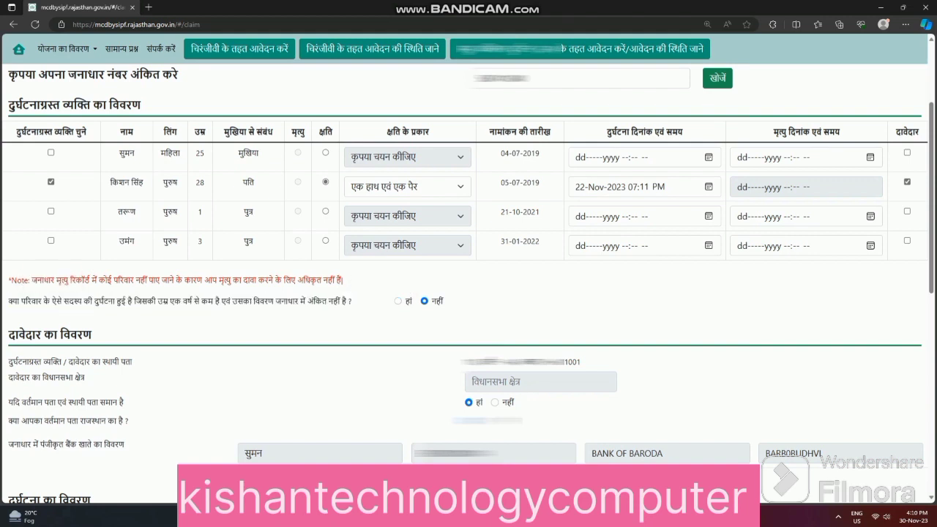
{"action": "left_click", "coordinate": [397, 301]}
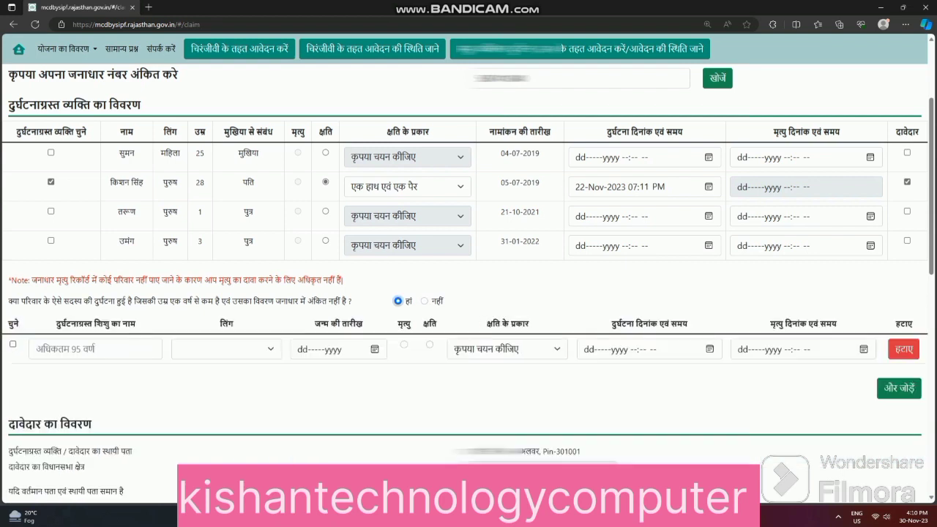
{"action": "left_click", "coordinate": [95, 349]}
{"action": "left_click", "coordinate": [226, 349]}
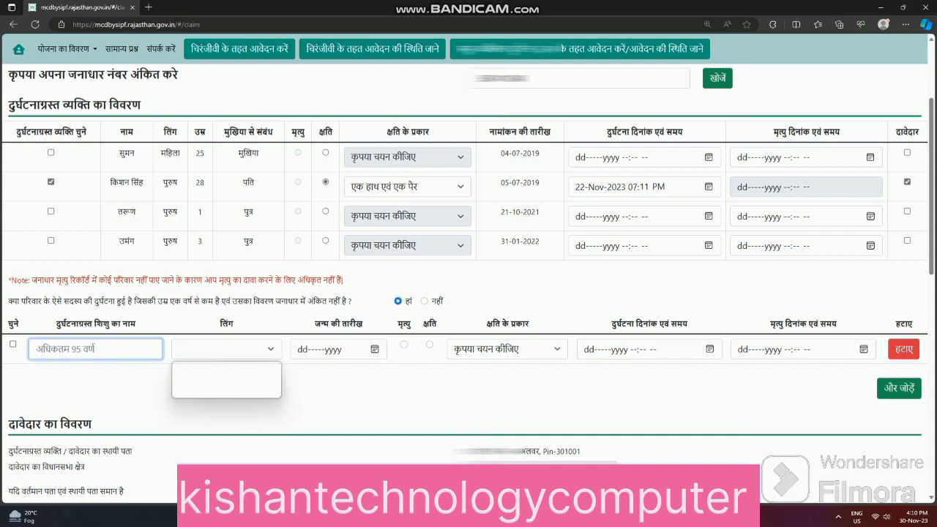
{"action": "left_click", "coordinate": [375, 350]}
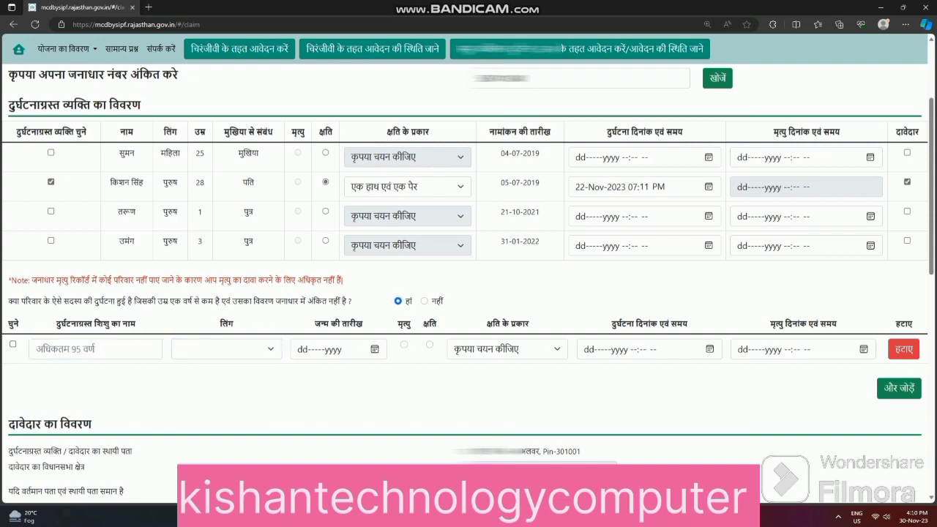
{"action": "left_click", "coordinate": [410, 389]}
{"action": "left_click", "coordinate": [507, 349]}
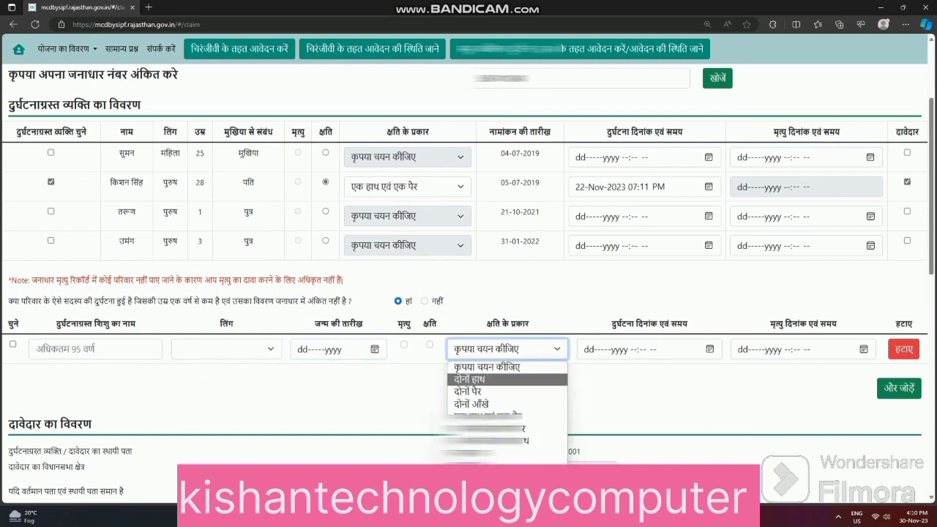
{"action": "left_click", "coordinate": [615, 395]}
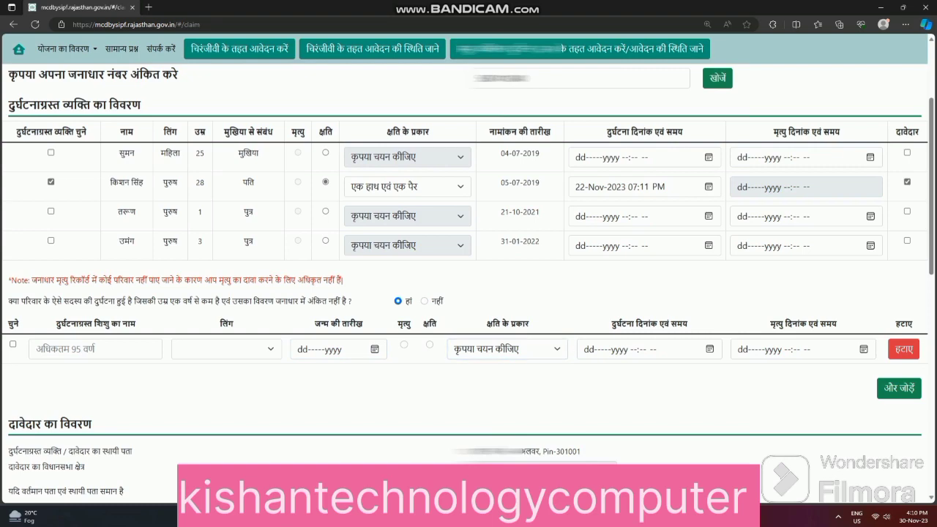
{"action": "left_click", "coordinate": [404, 344]}
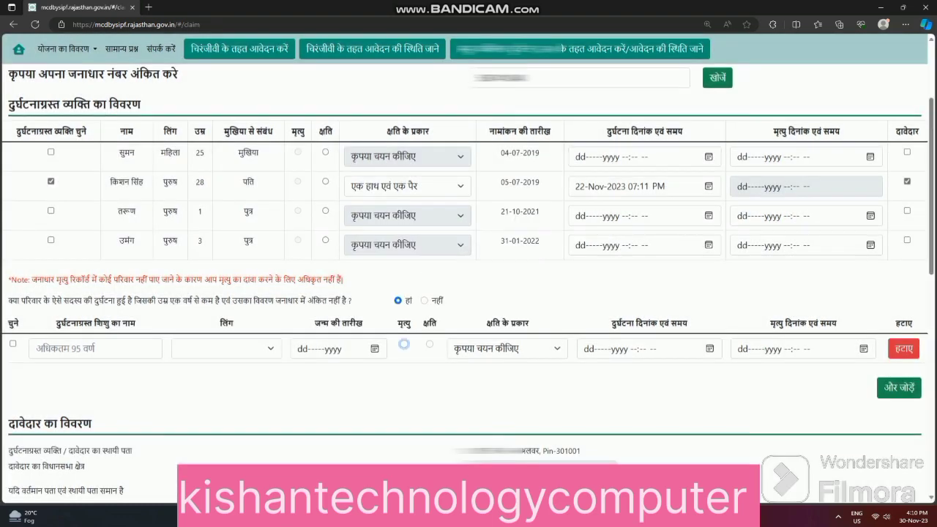
{"action": "left_click", "coordinate": [588, 350]}
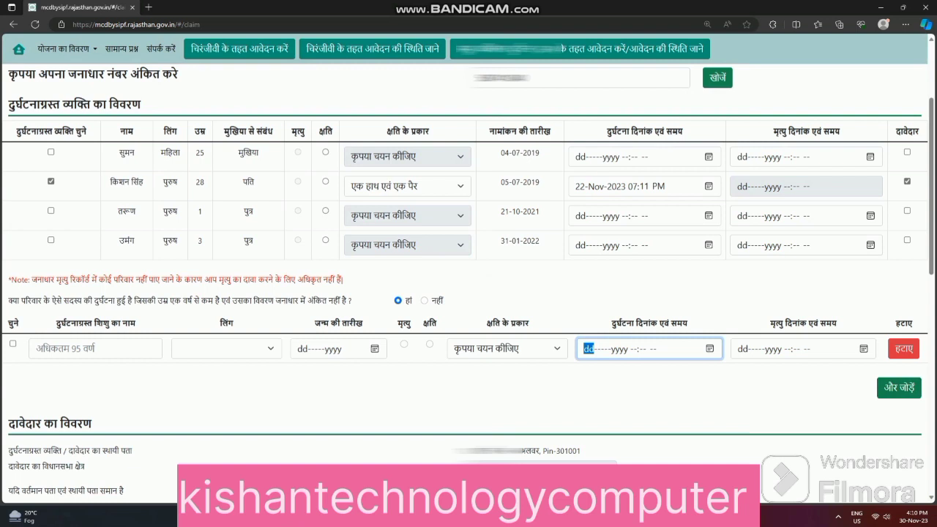
{"action": "left_click", "coordinate": [424, 301]}
Confirm that the bank account details obtained from Jan Aadhaar have been checked
{"action": "scroll", "coordinate": [425, 301], "scroll_direction": "down", "scroll_amount": 1}
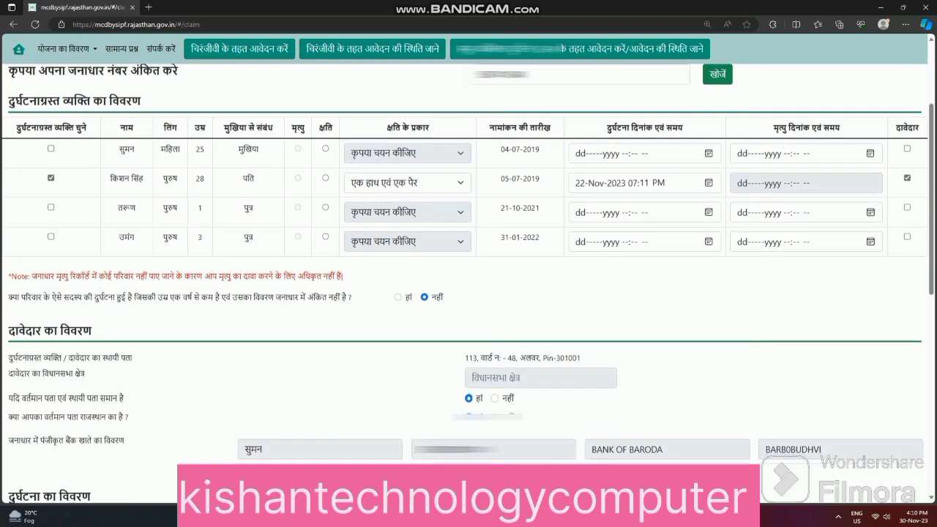
{"action": "left_click_drag", "start_coordinate": [9, 374], "coordinate": [124, 374]}
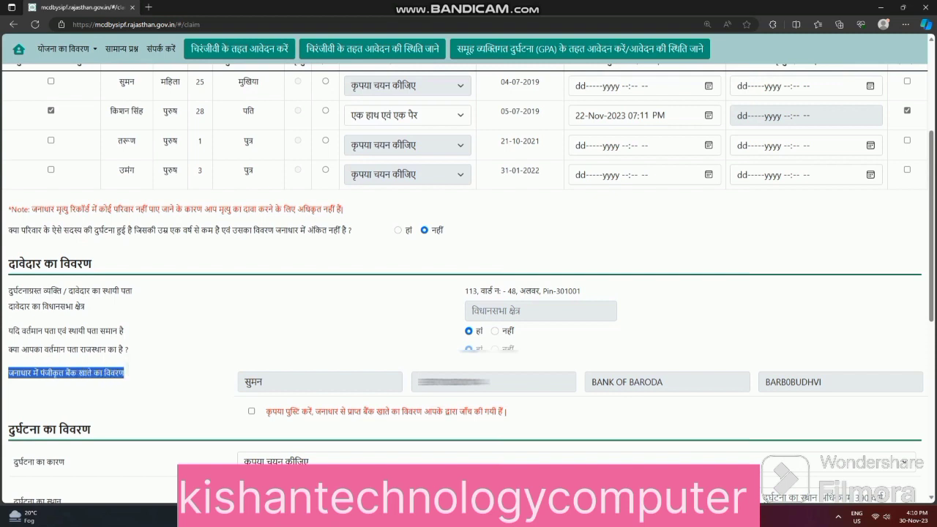
{"action": "left_click", "coordinate": [134, 377]}
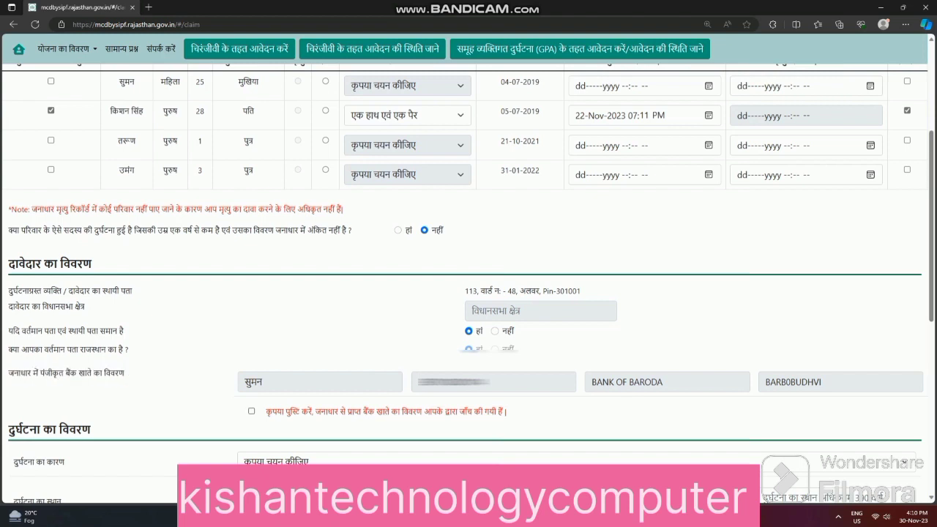
{"action": "left_click", "coordinate": [251, 411]}
Set the cause of the accident to "सड़क दुर्घटना" (road accident)
{"action": "scroll", "coordinate": [469, 292], "scroll_direction": "down", "scroll_amount": 3}
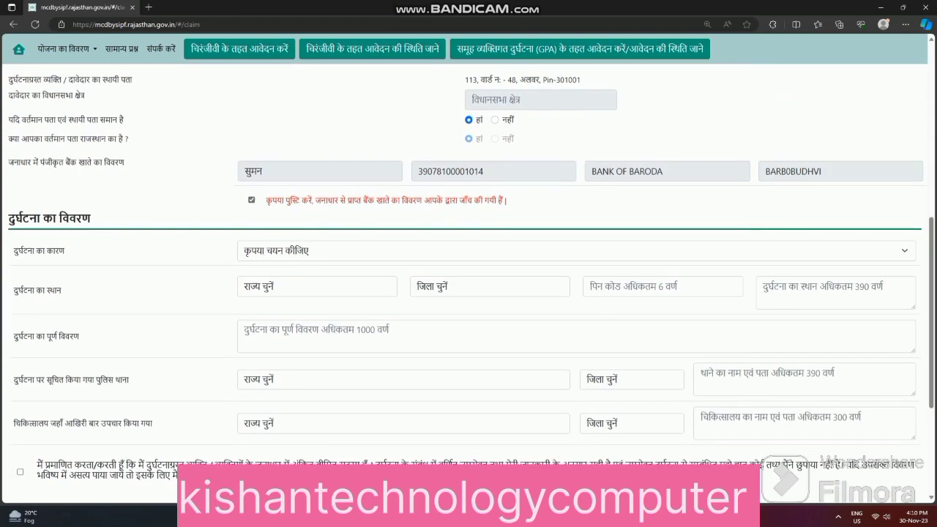
{"action": "left_click", "coordinate": [577, 251]}
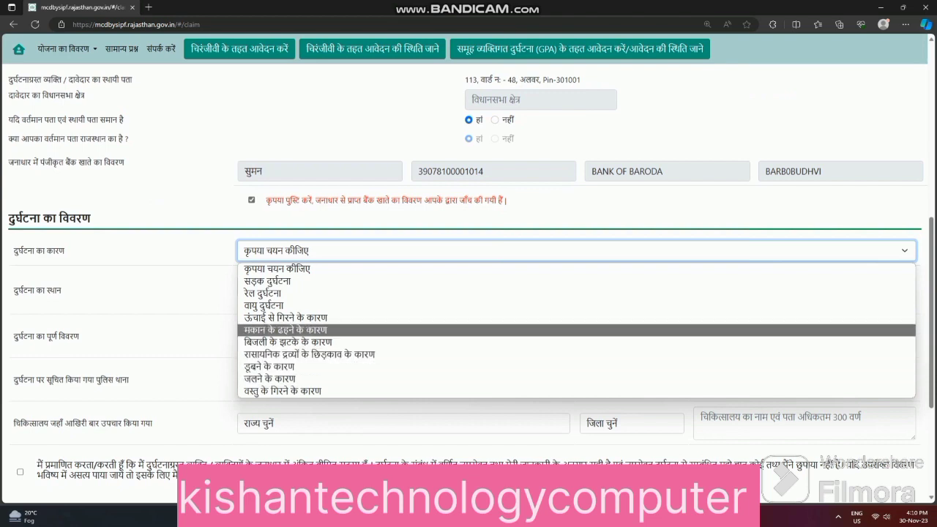
{"action": "left_click", "coordinate": [513, 218]}
{"action": "left_click", "coordinate": [513, 218]}
{"action": "scroll", "coordinate": [513, 218], "scroll_direction": "up", "scroll_amount": 1}
{"action": "scroll", "coordinate": [469, 283], "scroll_direction": "up", "scroll_amount": 3}
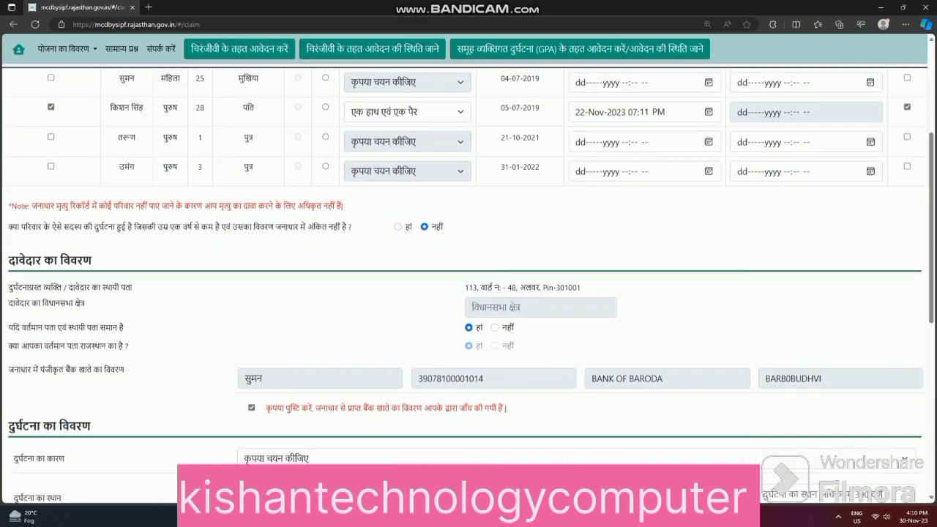
{"action": "scroll", "coordinate": [513, 410], "scroll_direction": "down", "scroll_amount": 1}
{"action": "left_click", "coordinate": [513, 391]}
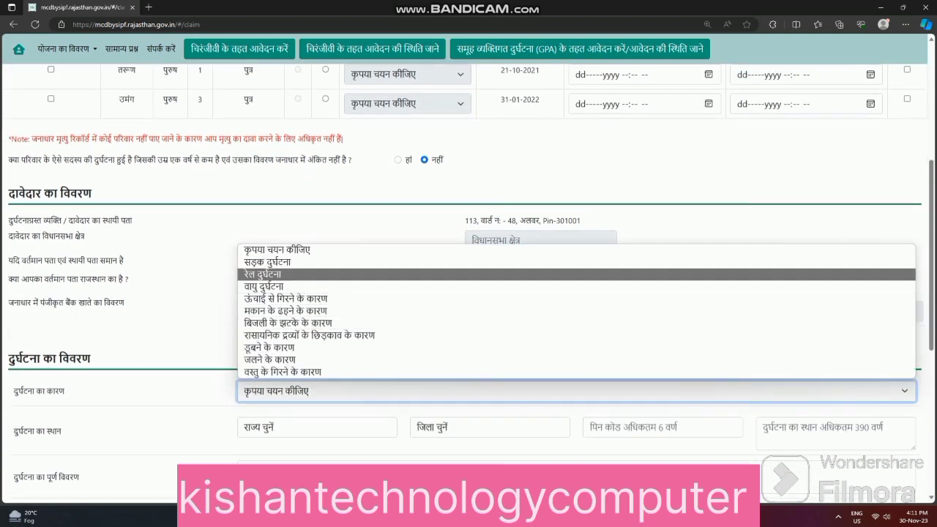
{"action": "left_click", "coordinate": [267, 261]}
Set the accident location to state राजस्थान and district अलवर, and enter the area's postal code
{"action": "scroll", "coordinate": [469, 293], "scroll_direction": "down", "scroll_amount": 2}
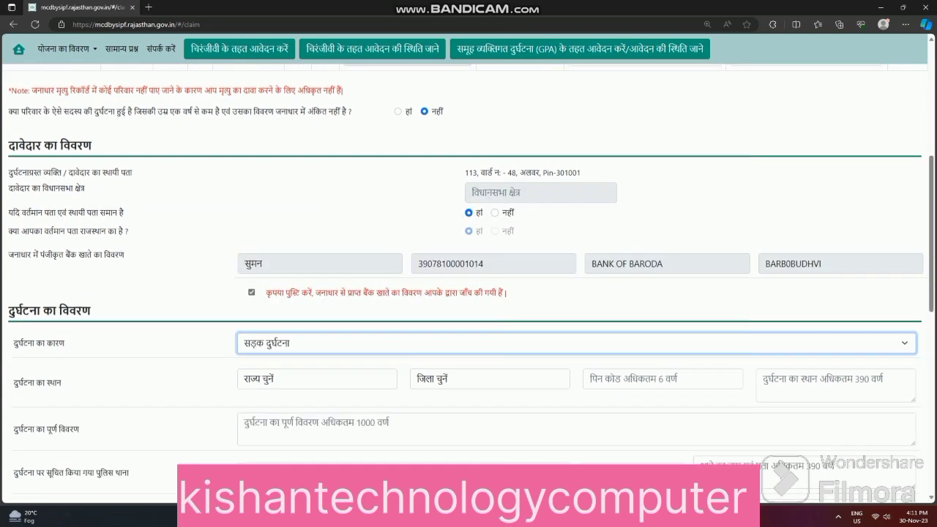
{"action": "left_click", "coordinate": [317, 286]}
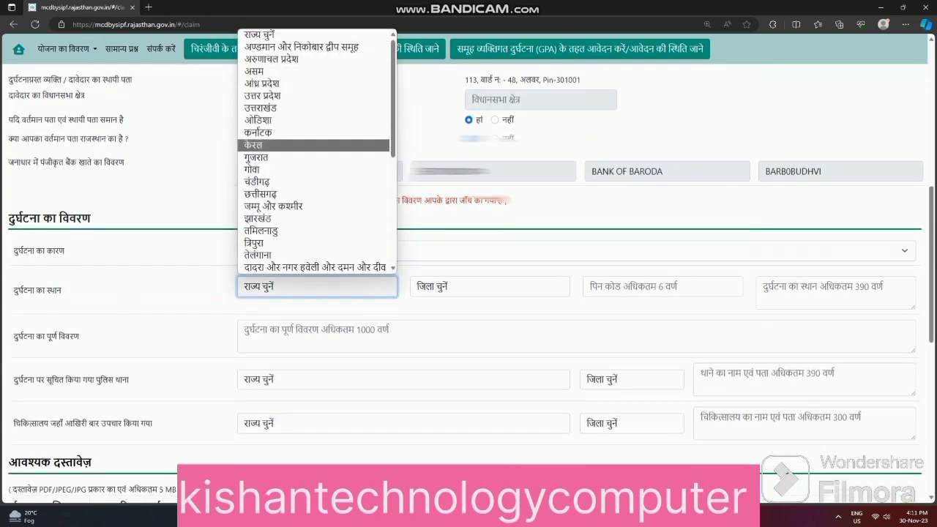
{"action": "scroll", "coordinate": [315, 212], "scroll_direction": "down", "scroll_amount": 1}
{"action": "scroll", "coordinate": [314, 227], "scroll_direction": "down", "scroll_amount": 3}
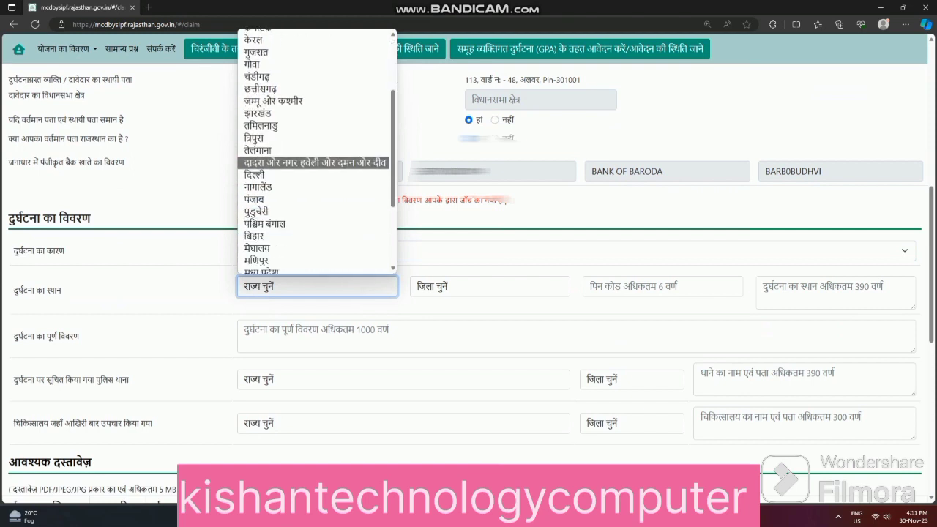
{"action": "scroll", "coordinate": [315, 202], "scroll_direction": "down", "scroll_amount": 2}
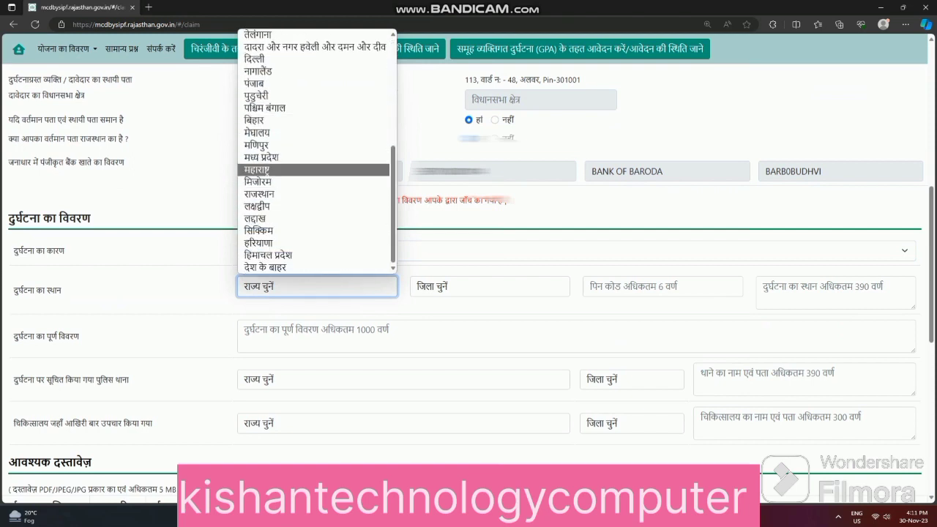
{"action": "left_click", "coordinate": [260, 194]}
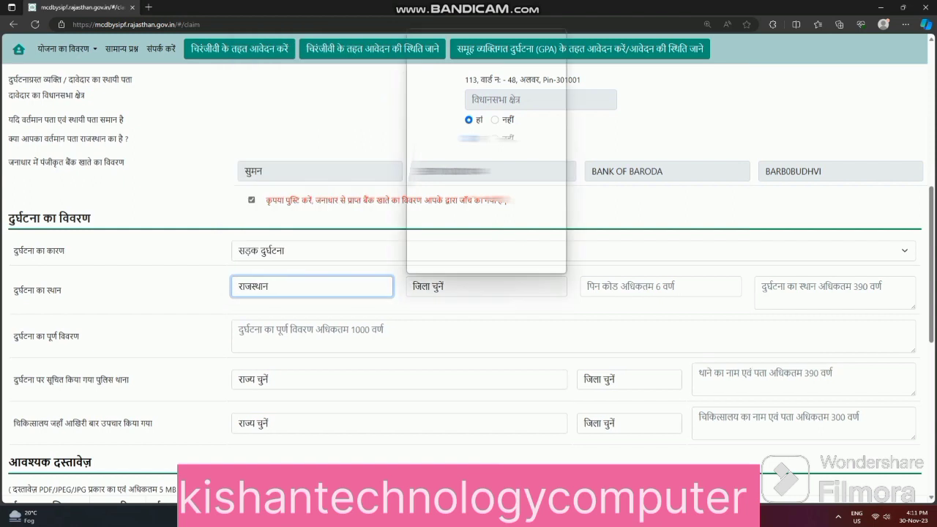
{"action": "left_click", "coordinate": [488, 287]}
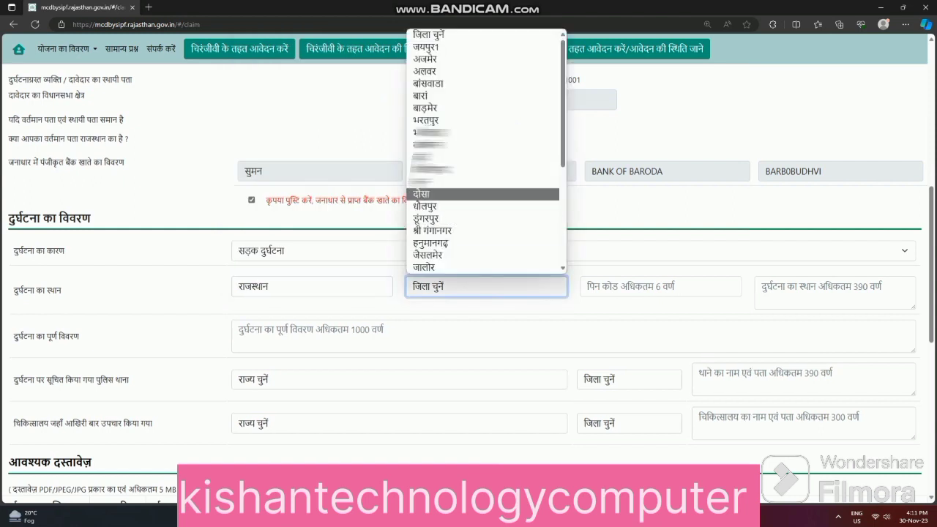
{"action": "left_click", "coordinate": [424, 71]}
{"action": "left_click", "coordinate": [587, 287]}
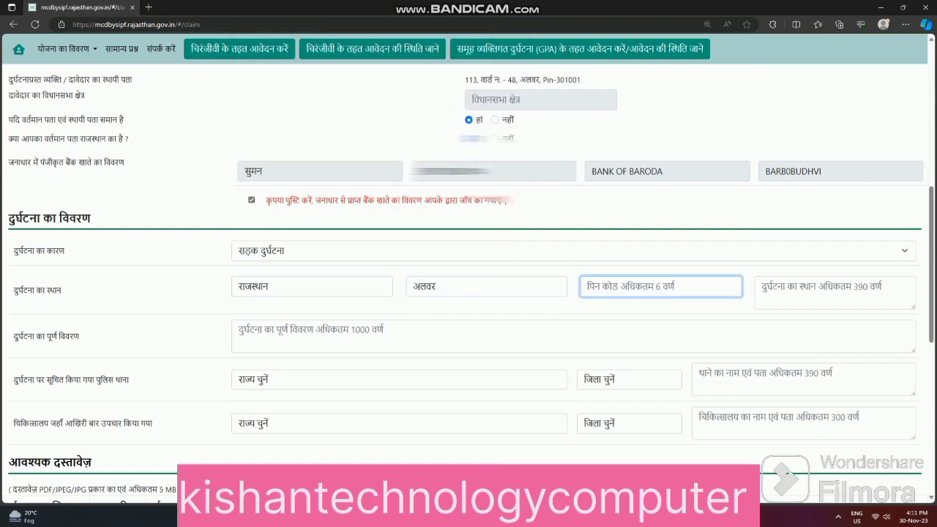
{"action": "type", "text": "301001"}
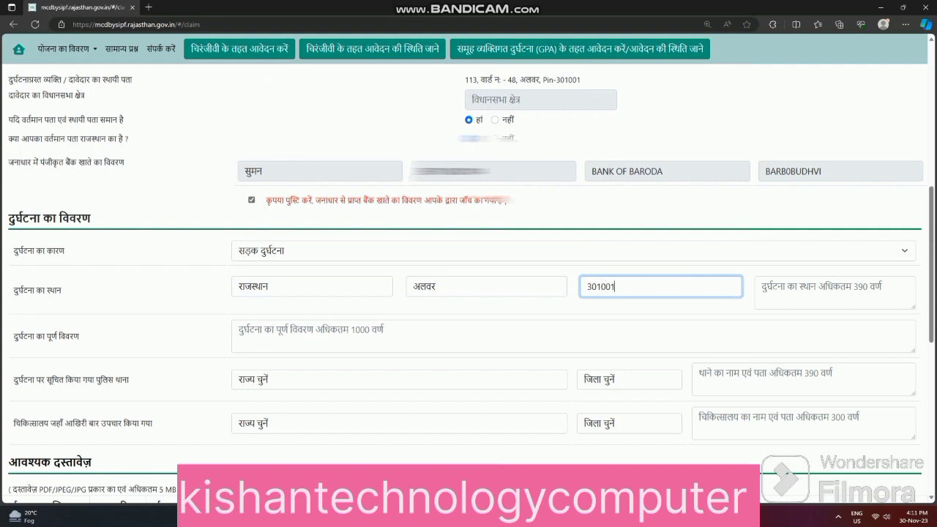
{"action": "left_click", "coordinate": [762, 286]}
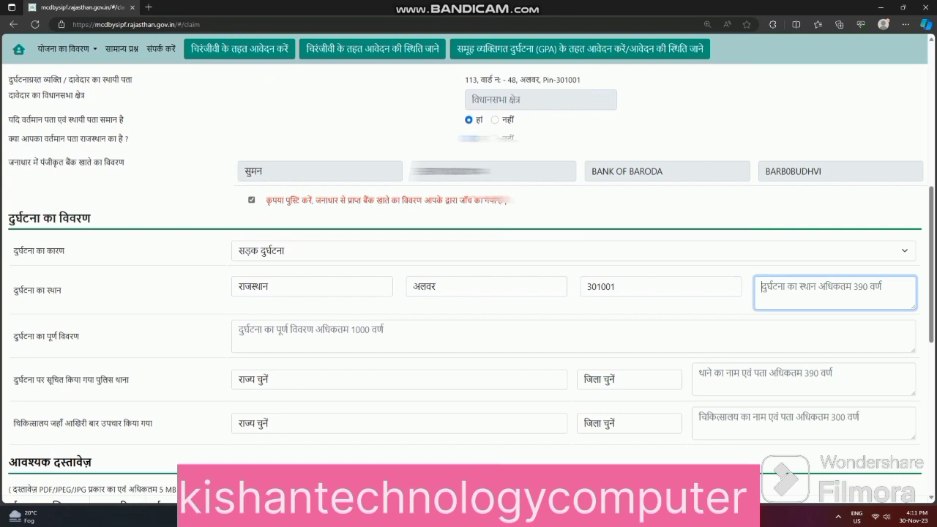
{"action": "type", "text": "rod"}
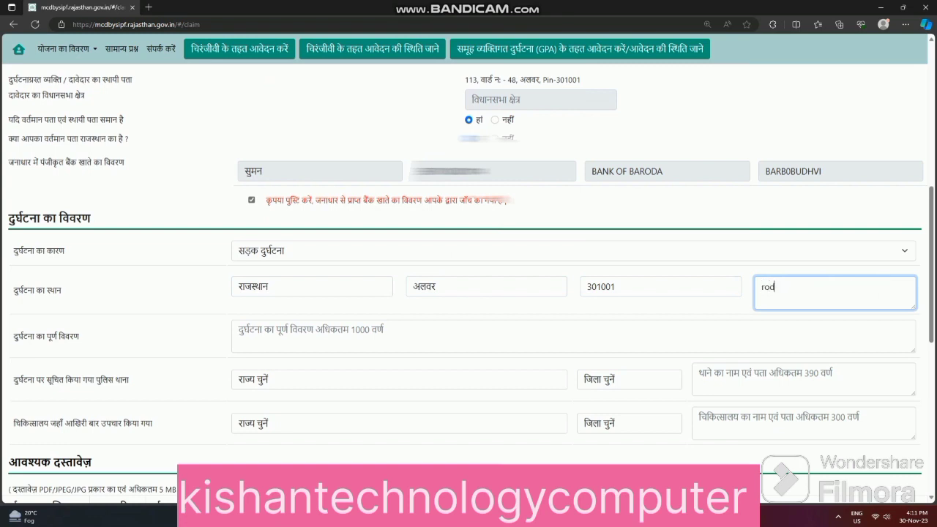
{"action": "key", "text": "BackSpace"}
{"action": "type", "text": "ad"}
{"action": "type", "text": "jha par"}
{"action": "key", "text": "ctrl+a"}
{"action": "key", "text": "BackSpace"}
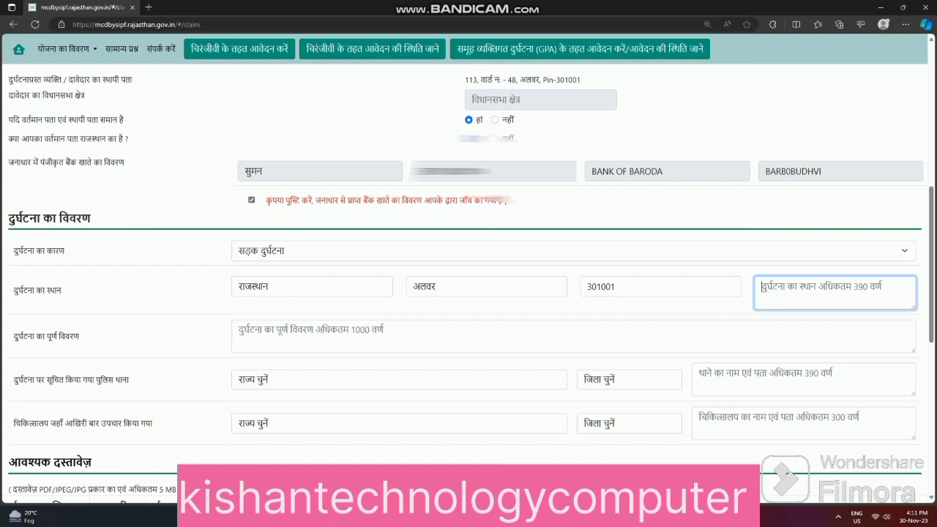
Set the police station notified of the accident to state राजस्थान and district दौसा
{"action": "left_click_drag", "start_coordinate": [22, 337], "coordinate": [66, 337]}
{"action": "left_click", "coordinate": [252, 334]}
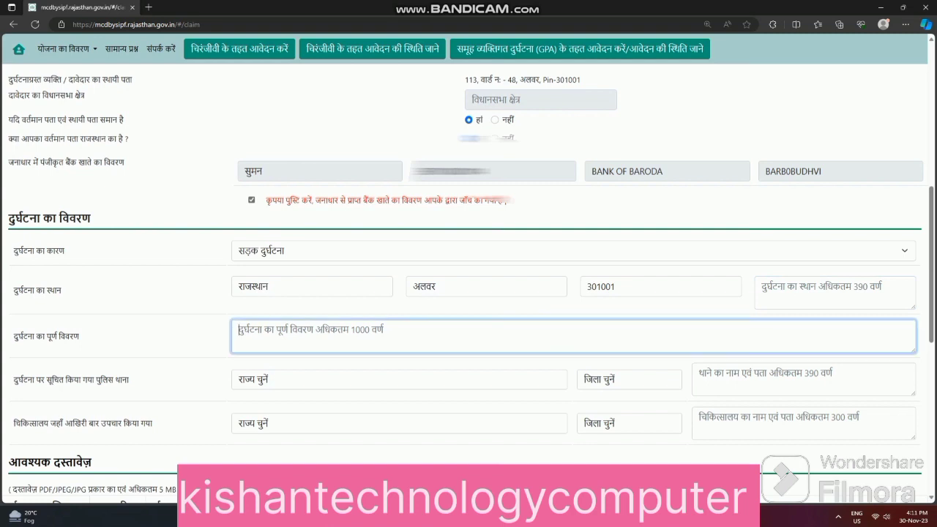
{"action": "scroll", "coordinate": [468, 293], "scroll_direction": "down", "scroll_amount": 1}
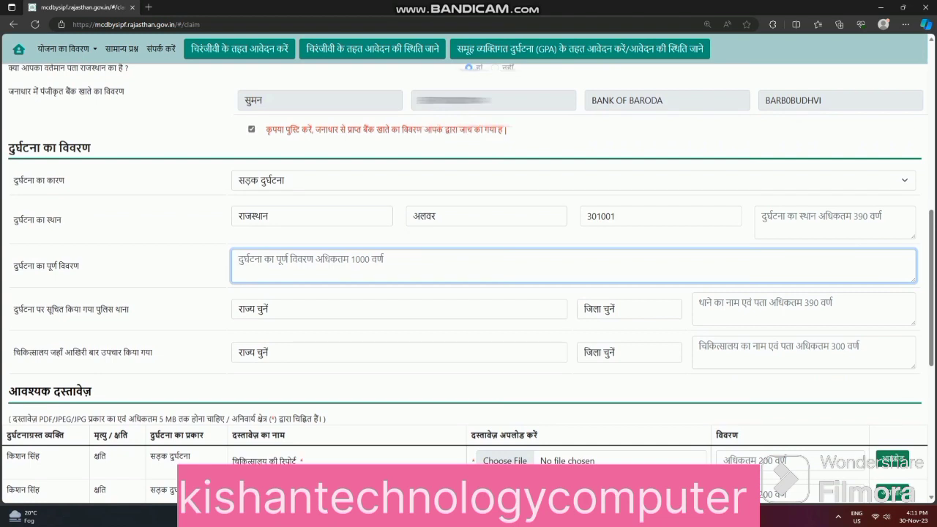
{"action": "left_click", "coordinate": [399, 309]}
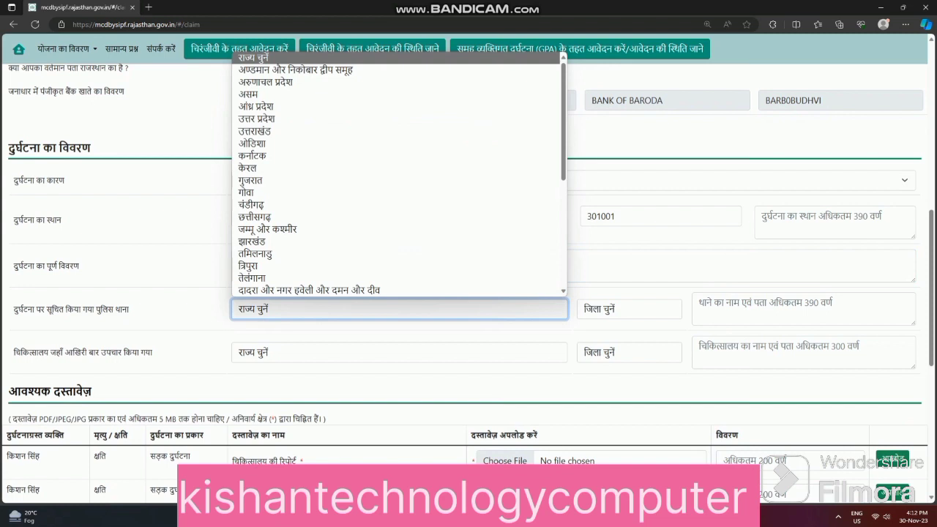
{"action": "scroll", "coordinate": [396, 241], "scroll_direction": "down", "scroll_amount": 6}
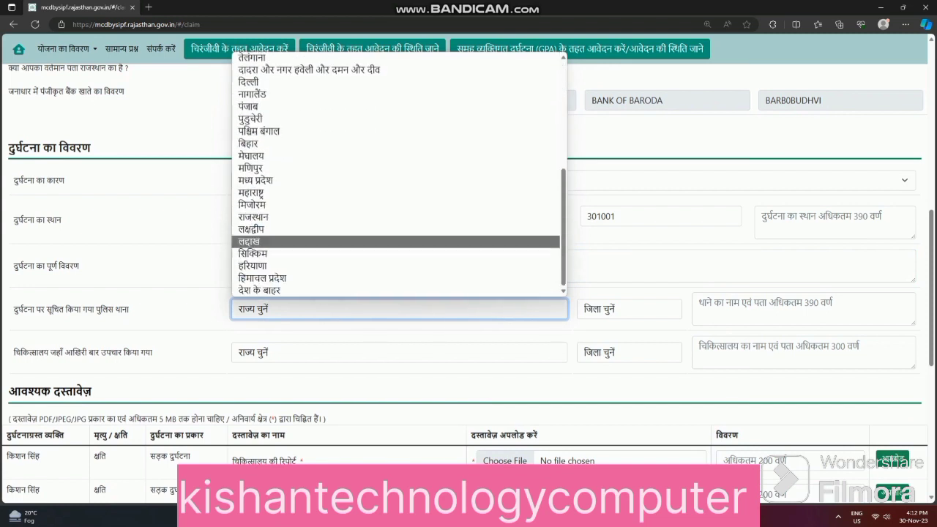
{"action": "left_click", "coordinate": [293, 217]}
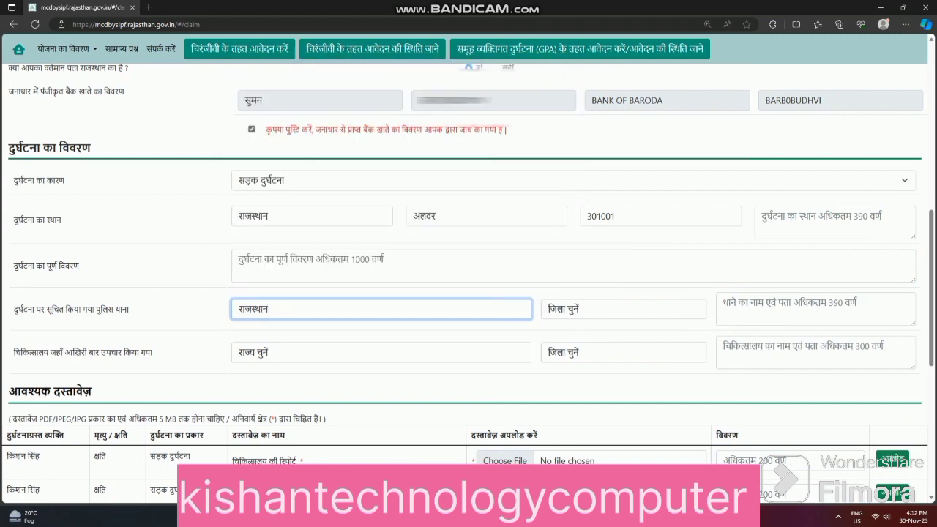
{"action": "left_click_drag", "start_coordinate": [129, 309], "coordinate": [14, 309]}
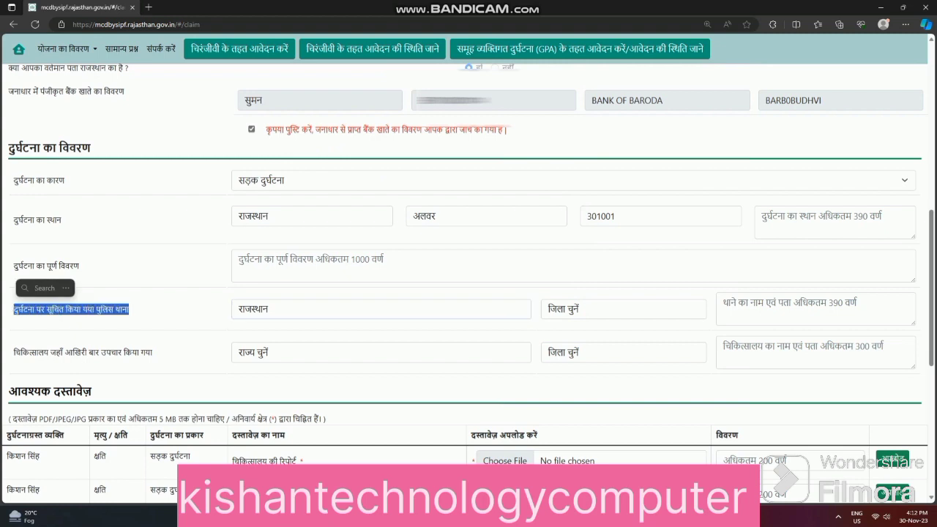
{"action": "left_click", "coordinate": [622, 308]}
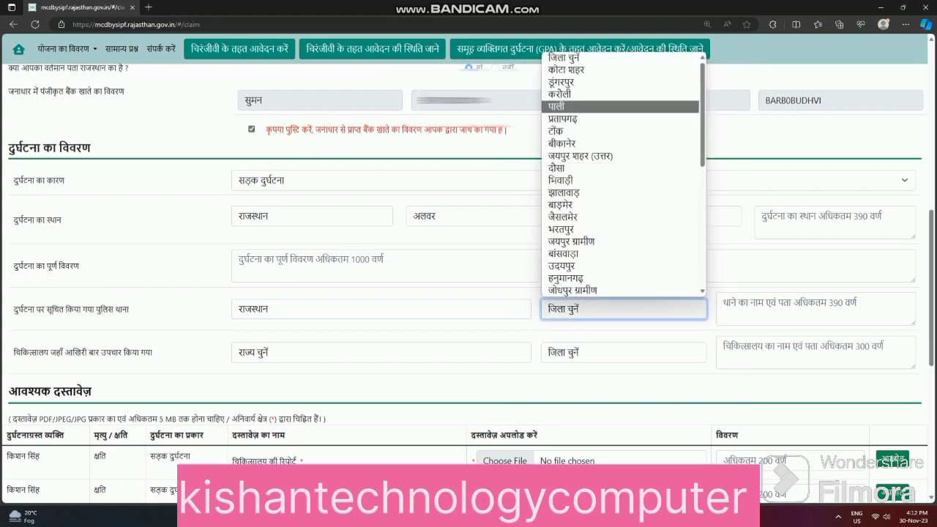
{"action": "scroll", "coordinate": [622, 205], "scroll_direction": "down", "scroll_amount": 1}
{"action": "scroll", "coordinate": [622, 175], "scroll_direction": "up", "scroll_amount": 1}
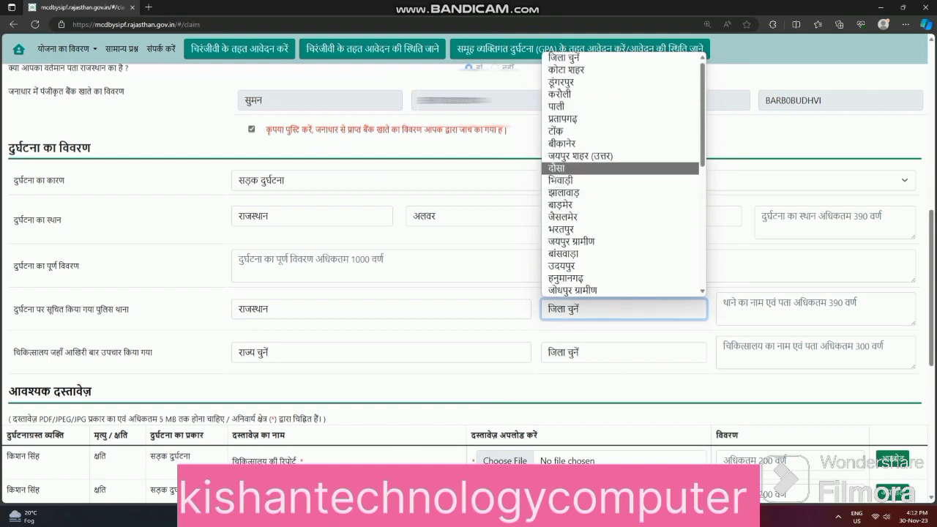
{"action": "left_click", "coordinate": [571, 168]}
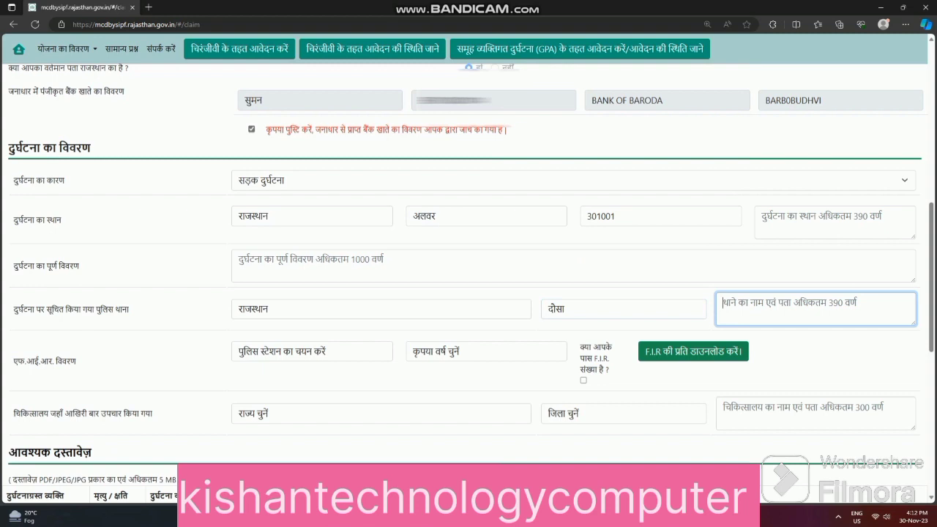
Fill in the FIR details with police station LAWAN and year 2023, and indicate that an FIR number is available
{"action": "left_click", "coordinate": [312, 352]}
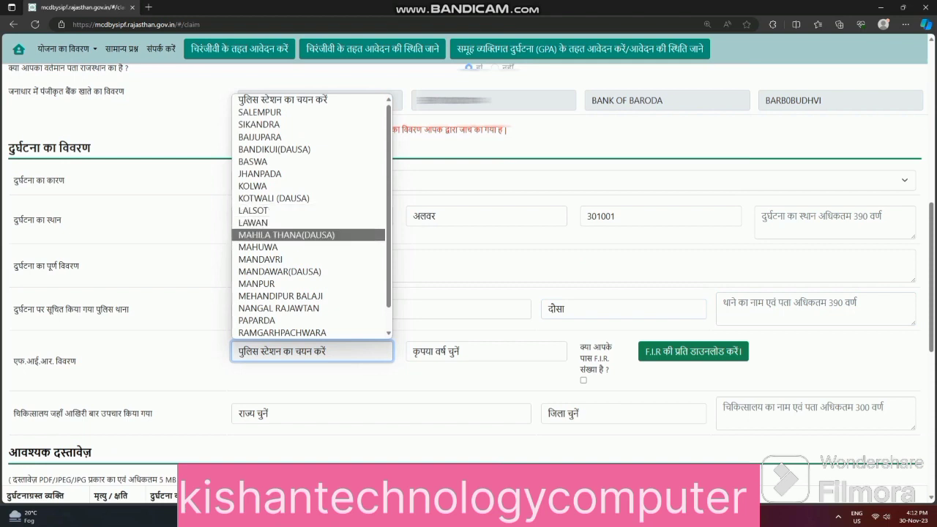
{"action": "left_click", "coordinate": [253, 222]}
{"action": "left_click", "coordinate": [486, 351]}
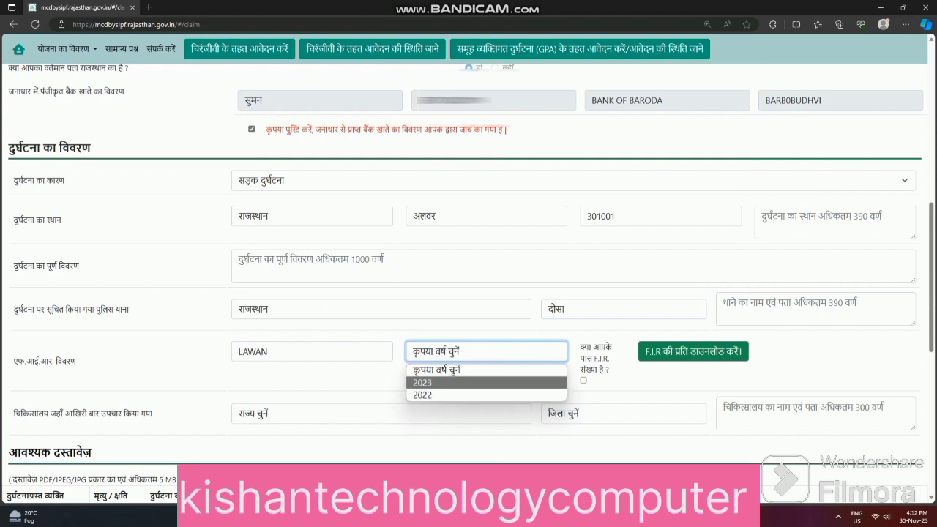
{"action": "key", "text": "Return"}
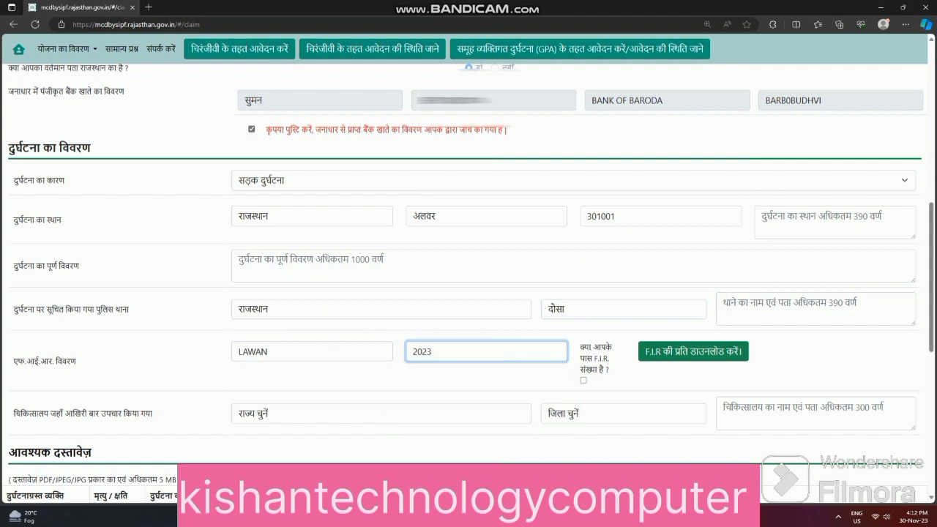
{"action": "left_click", "coordinate": [583, 380]}
{"action": "left_click", "coordinate": [646, 351]}
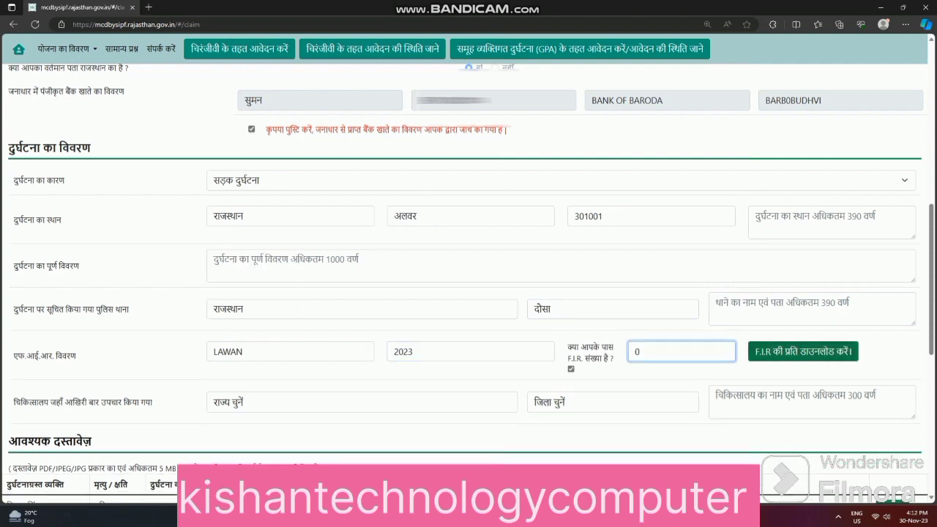
Set the state of the hospital where the last treatment was given to राजस्थान
{"action": "scroll", "coordinate": [469, 278], "scroll_direction": "down", "scroll_amount": 1}
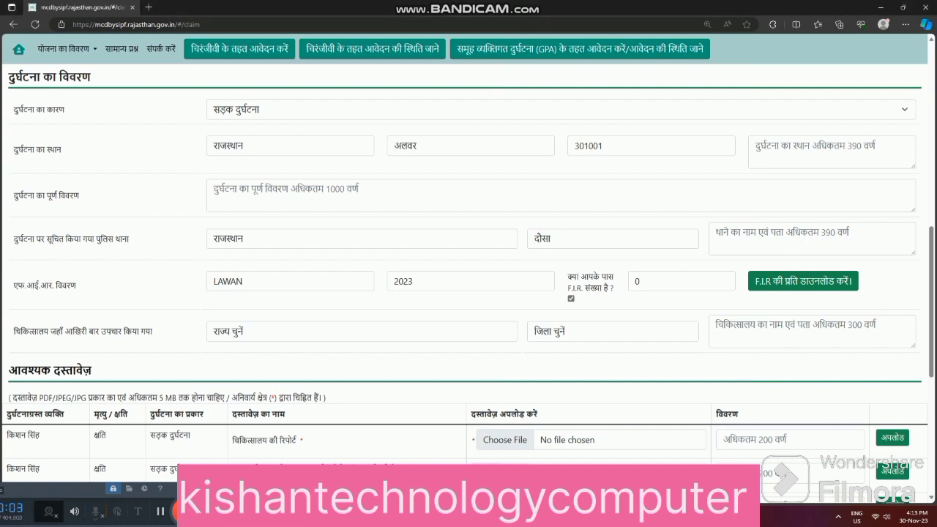
{"action": "left_click_drag", "start_coordinate": [13, 331], "coordinate": [152, 331]}
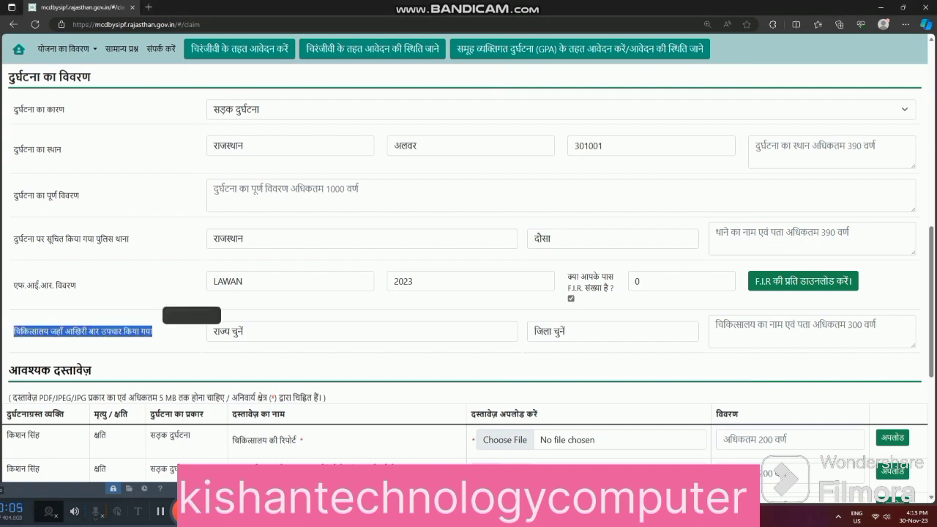
{"action": "left_click", "coordinate": [362, 331]}
{"action": "left_click", "coordinate": [361, 366]}
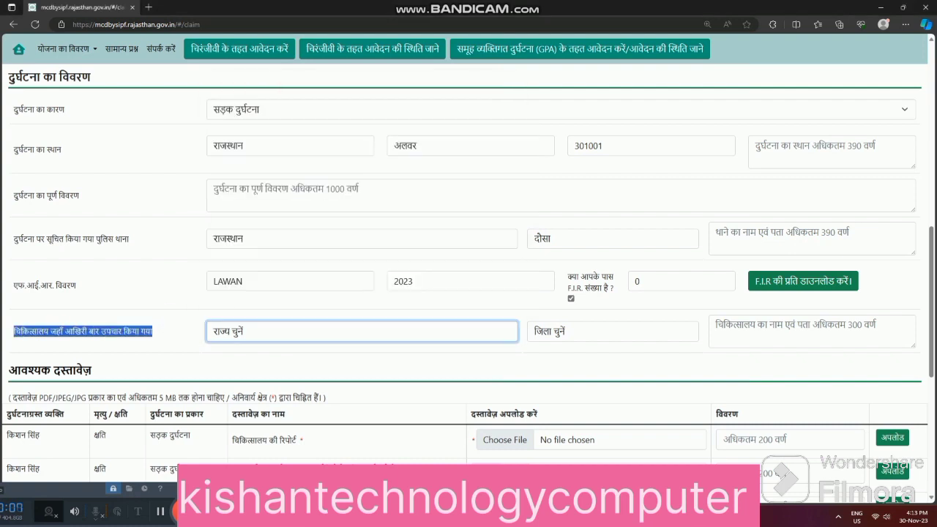
{"action": "left_click", "coordinate": [362, 332]}
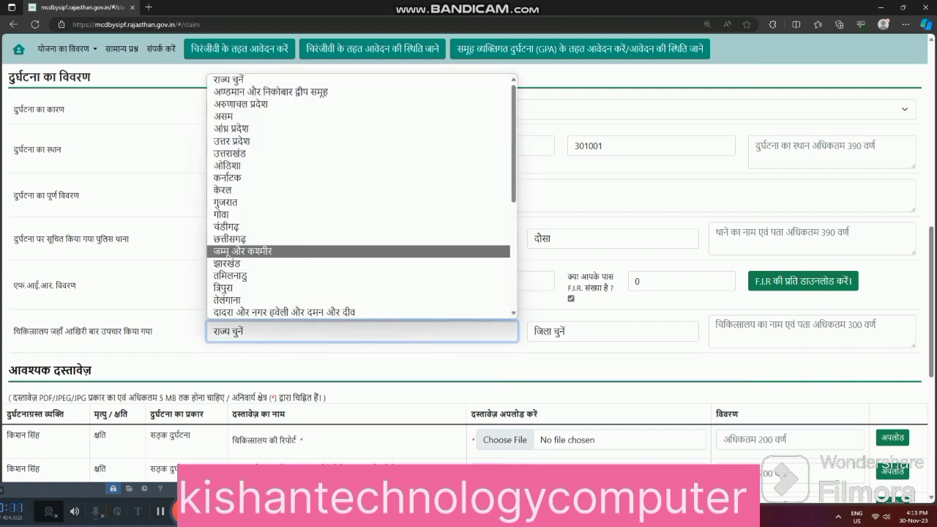
{"action": "scroll", "coordinate": [232, 216], "scroll_direction": "down", "scroll_amount": 6}
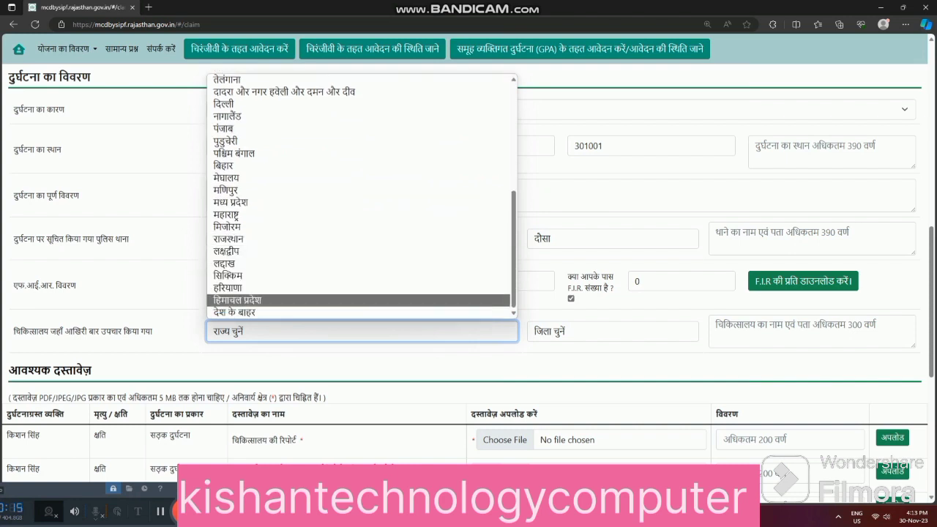
{"action": "key", "text": "Up"}
{"action": "key", "text": "Up"}
{"action": "key", "text": "Up"}
{"action": "key", "text": "Up"}
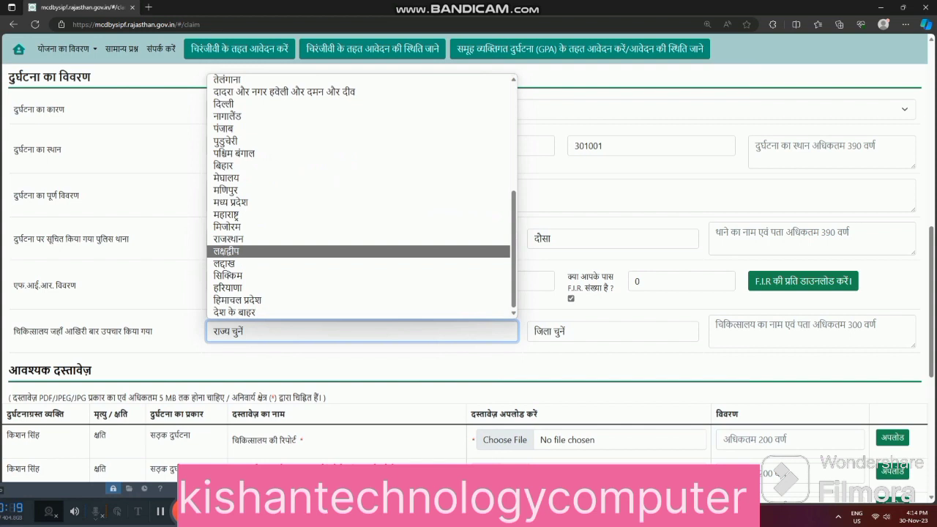
{"action": "scroll", "coordinate": [359, 220], "scroll_direction": "up", "scroll_amount": 2}
{"action": "scroll", "coordinate": [358, 220], "scroll_direction": "down", "scroll_amount": 2}
{"action": "key", "text": "Down"}
{"action": "key", "text": "Down"}
{"action": "key", "text": "Down"}
{"action": "key", "text": "Down"}
{"action": "key", "text": "Down"}
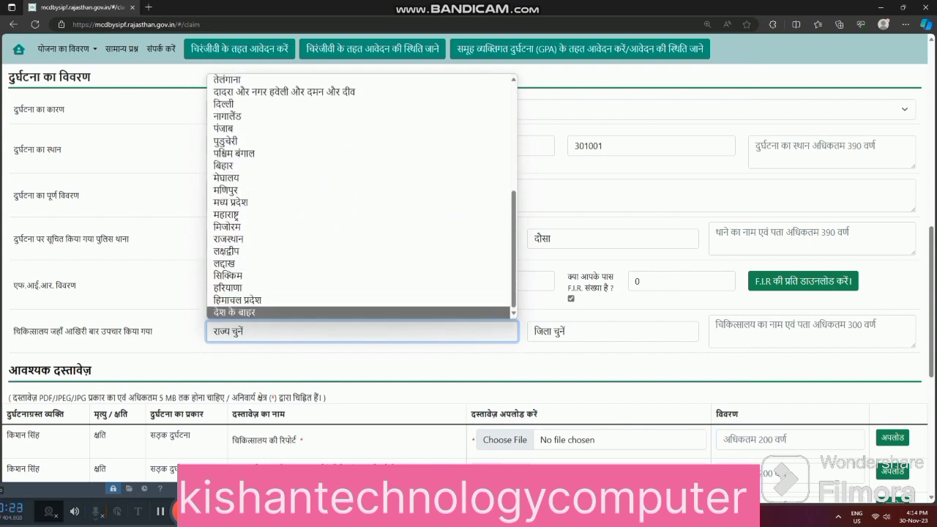
{"action": "key", "text": "Up"}
{"action": "key", "text": "Up"}
{"action": "key", "text": "Up"}
{"action": "key", "text": "Up"}
{"action": "key", "text": "Up"}
{"action": "key", "text": "Up"}
{"action": "key", "text": "Return"}
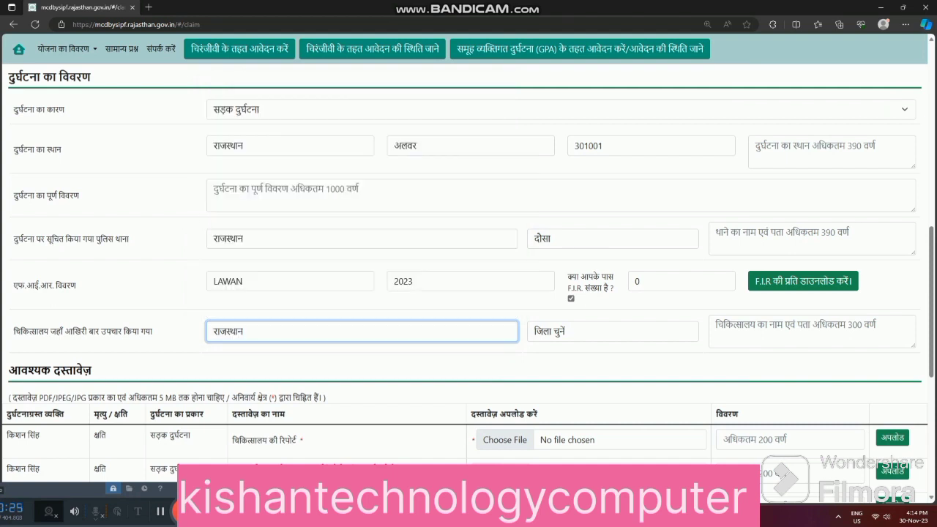
Set the district of the last-treatment hospital to दौसा and go to its name and address field
{"action": "left_click", "coordinate": [613, 332]}
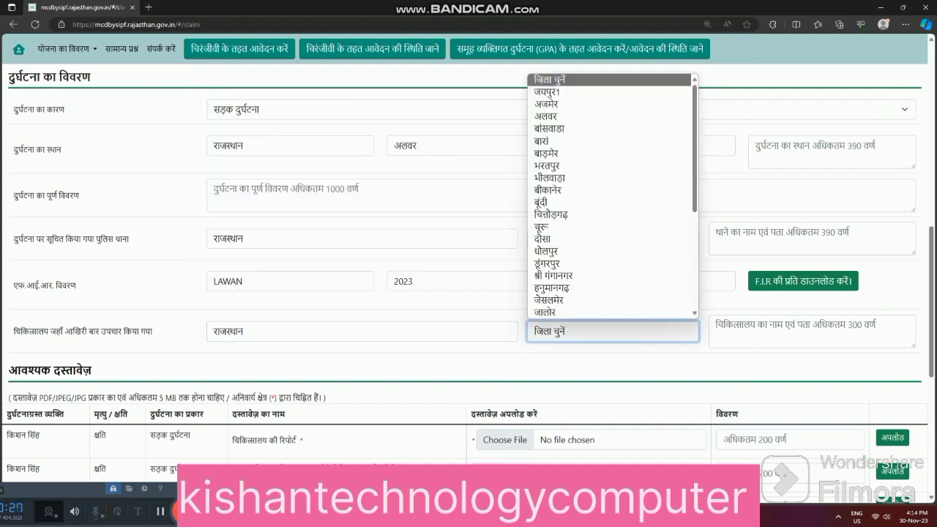
{"action": "scroll", "coordinate": [609, 264], "scroll_direction": "down", "scroll_amount": 1}
{"action": "scroll", "coordinate": [609, 264], "scroll_direction": "up", "scroll_amount": 1}
{"action": "key", "text": "Up"}
{"action": "key", "text": "Up"}
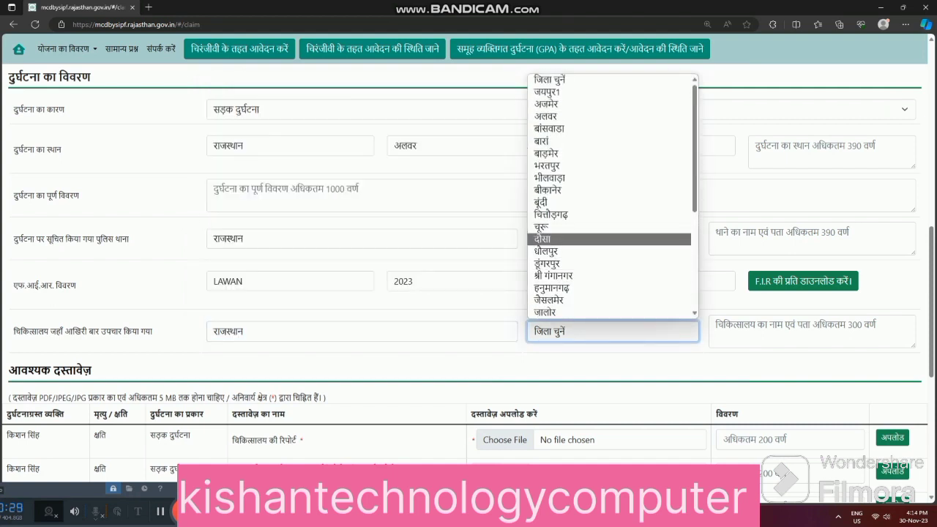
{"action": "key", "text": "Return"}
{"action": "left_click", "coordinate": [812, 332]}
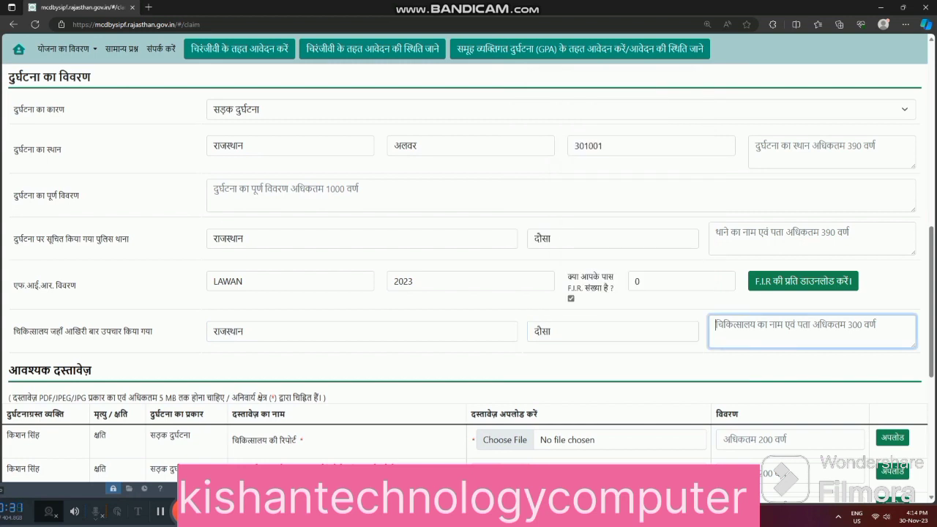
Examine the required documents table, checking each document's name, upload field and description field for the injured person
{"action": "scroll", "coordinate": [469, 293], "scroll_direction": "down", "scroll_amount": 1}
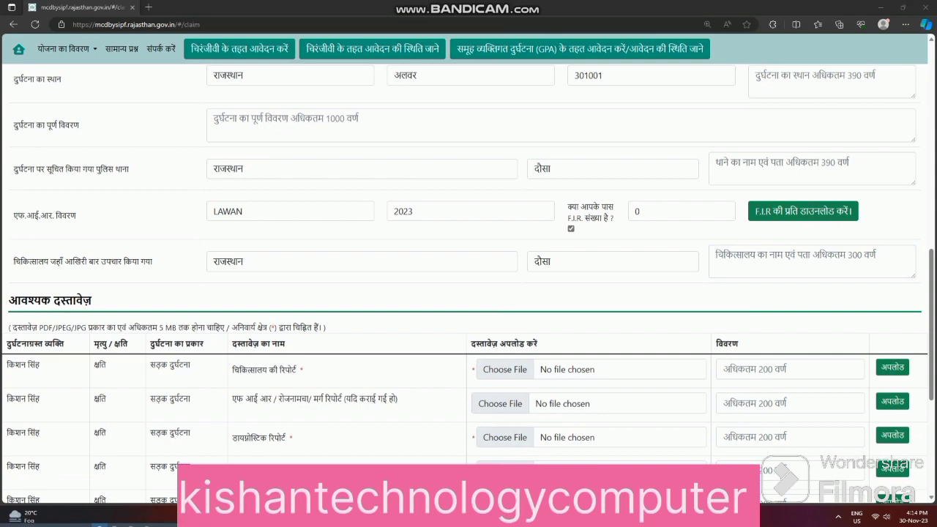
{"action": "scroll", "coordinate": [468, 293], "scroll_direction": "down", "scroll_amount": 1}
{"action": "scroll", "coordinate": [469, 293], "scroll_direction": "down", "scroll_amount": 1}
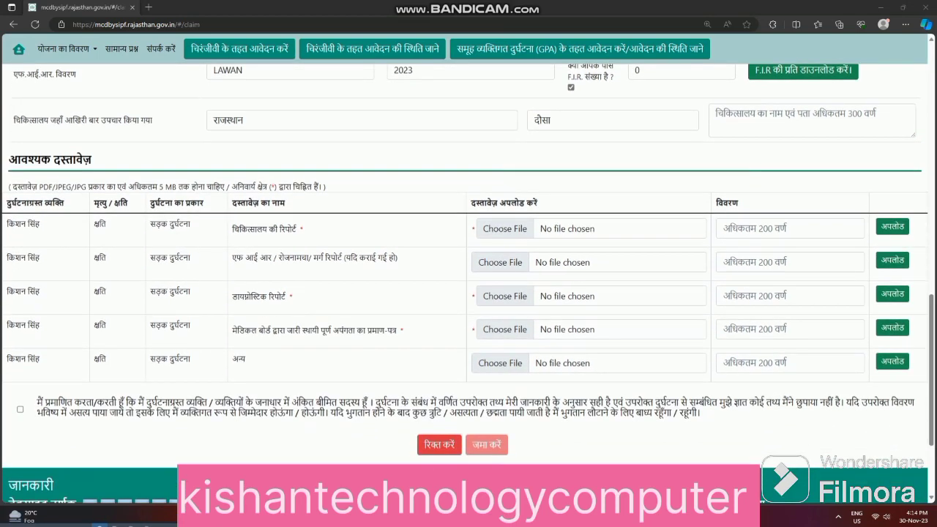
{"action": "left_click_drag", "start_coordinate": [6, 224], "coordinate": [41, 224]}
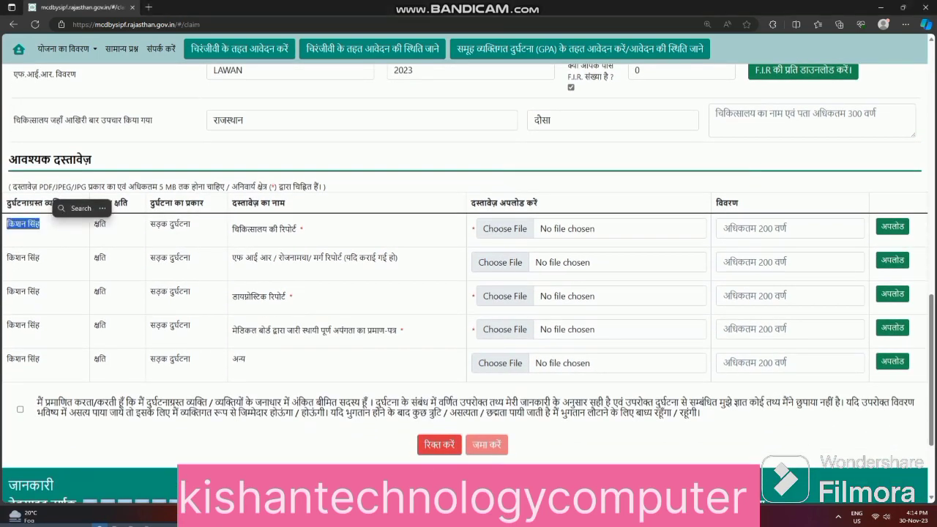
{"action": "left_click", "coordinate": [44, 226]}
{"action": "left_click_drag", "start_coordinate": [303, 230], "coordinate": [232, 229]}
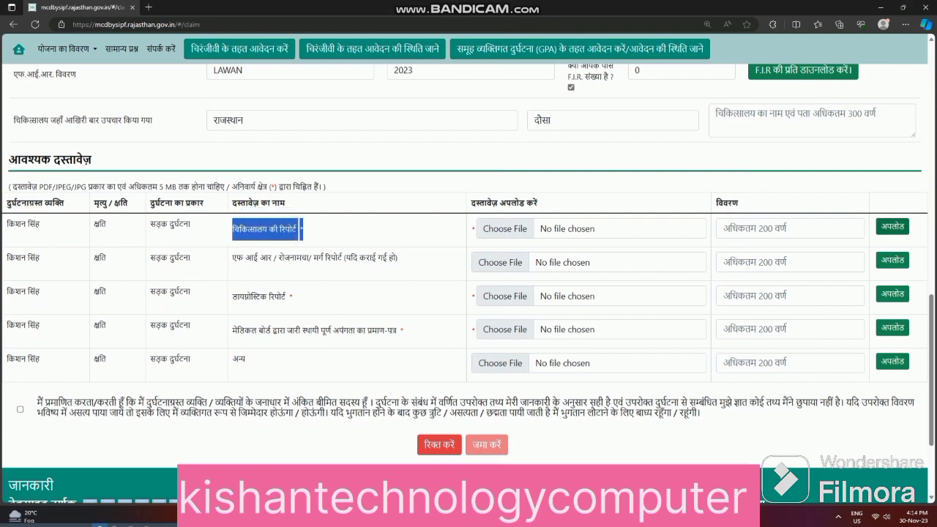
{"action": "left_click", "coordinate": [791, 228]}
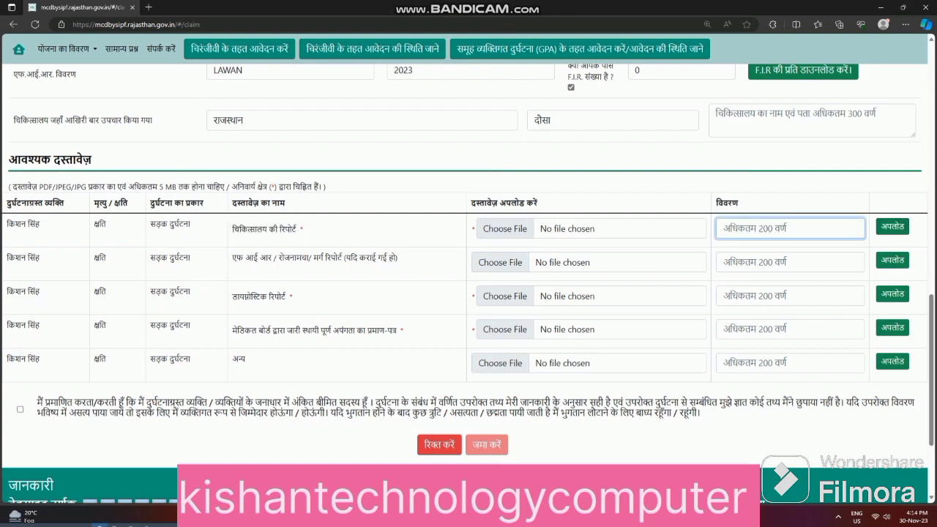
{"action": "left_click_drag", "start_coordinate": [236, 258], "coordinate": [290, 257]}
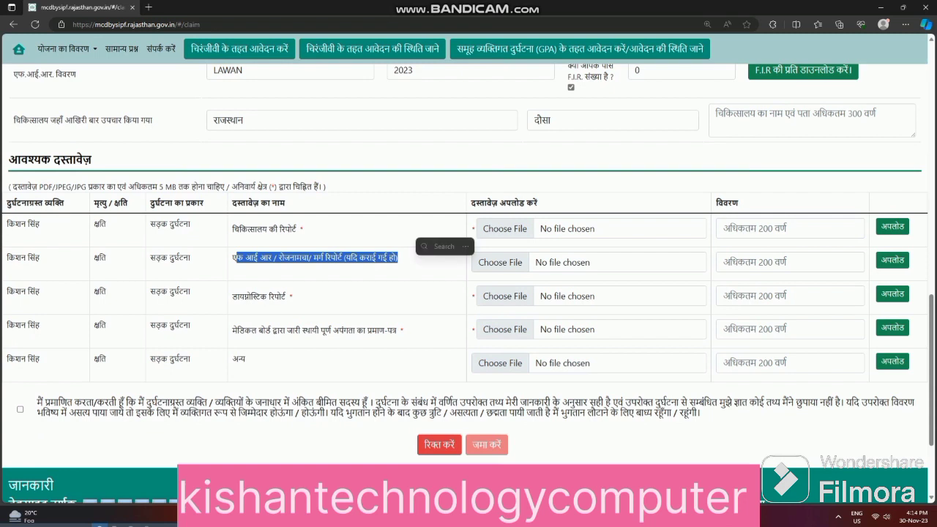
{"action": "left_click", "coordinate": [410, 267]}
{"action": "left_click", "coordinate": [723, 262]}
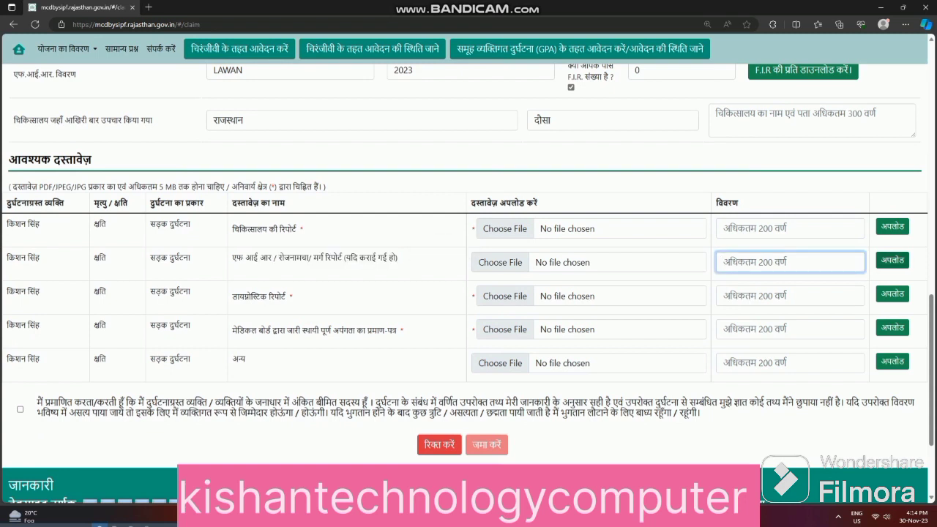
{"action": "left_click_drag", "start_coordinate": [151, 291], "coordinate": [232, 297]}
{"action": "double_click", "coordinate": [293, 297]}
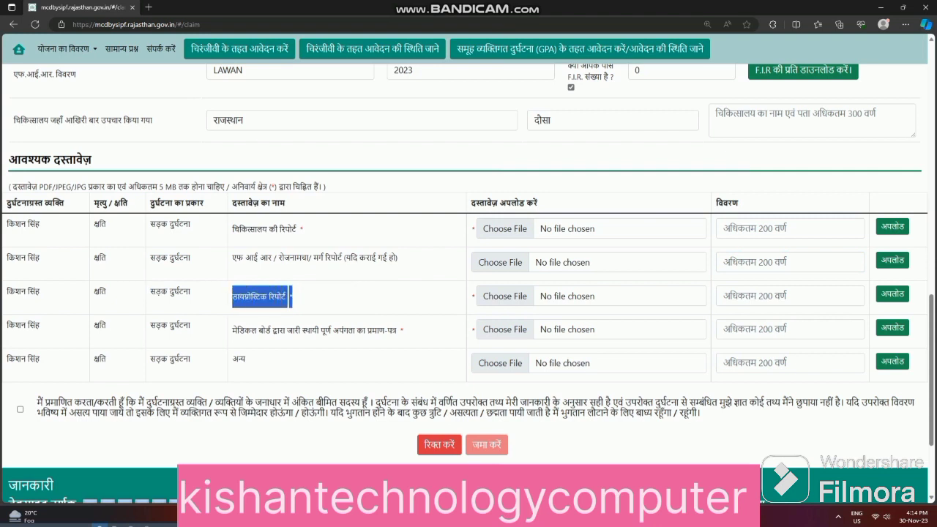
{"action": "left_click", "coordinate": [723, 296]}
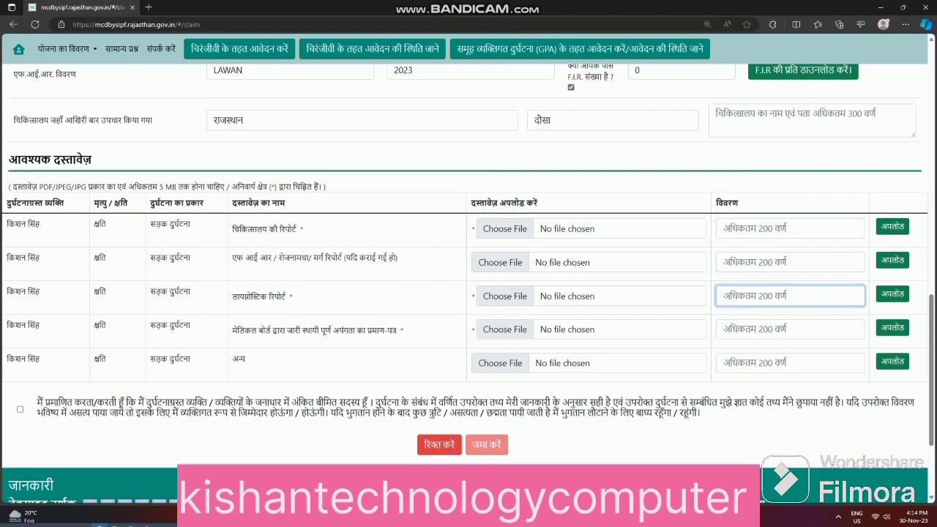
{"action": "left_click_drag", "start_coordinate": [238, 331], "coordinate": [247, 359]}
{"action": "left_click", "coordinate": [402, 333]}
{"action": "left_click", "coordinate": [235, 360]}
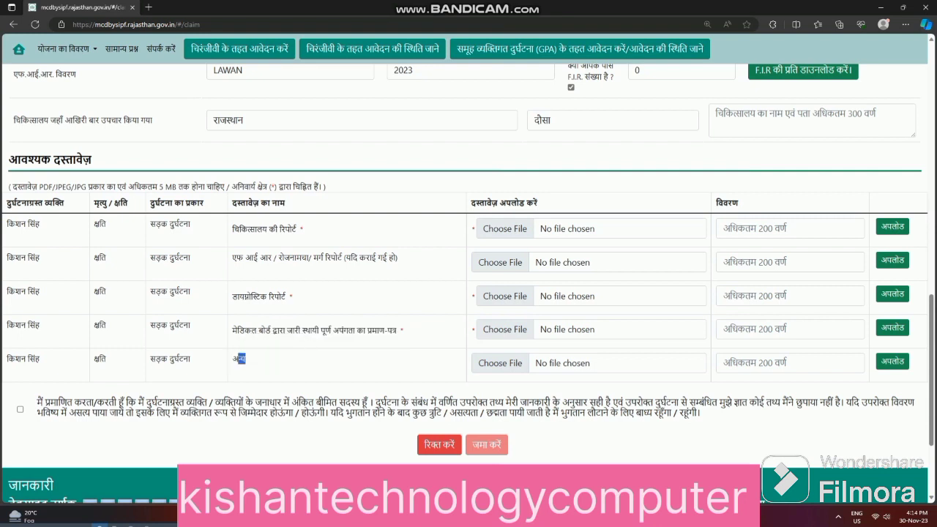
{"action": "left_click", "coordinate": [243, 360]}
Accept the declaration certifying that the accident facts given in the claim are correct
{"action": "left_click", "coordinate": [19, 410]}
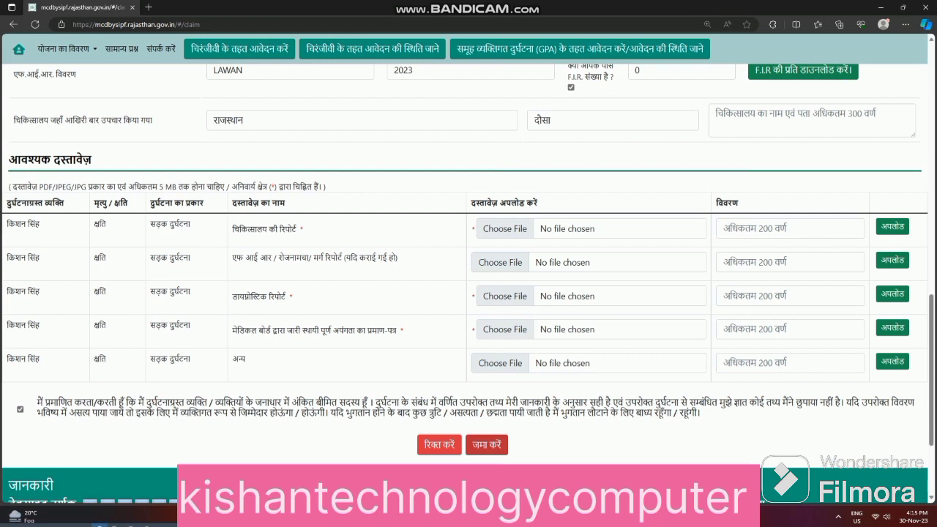
{"action": "left_click", "coordinate": [556, 517]}
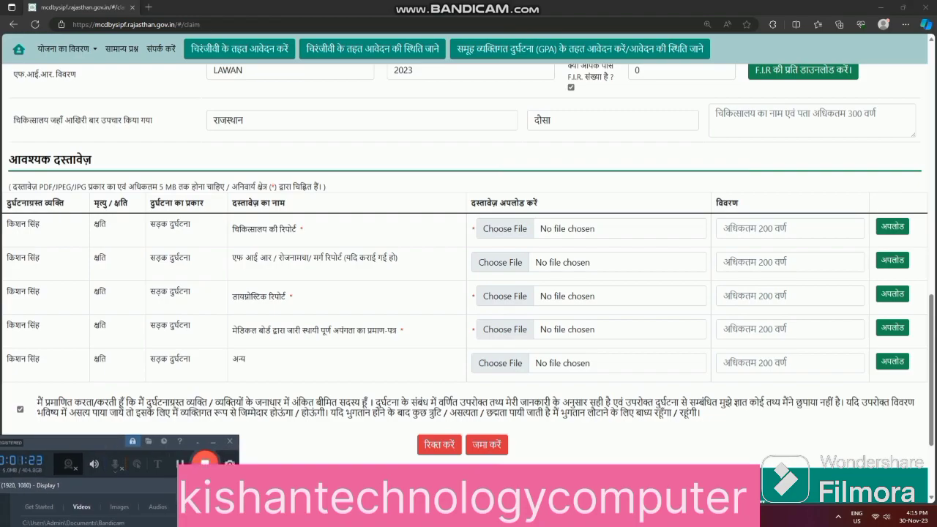